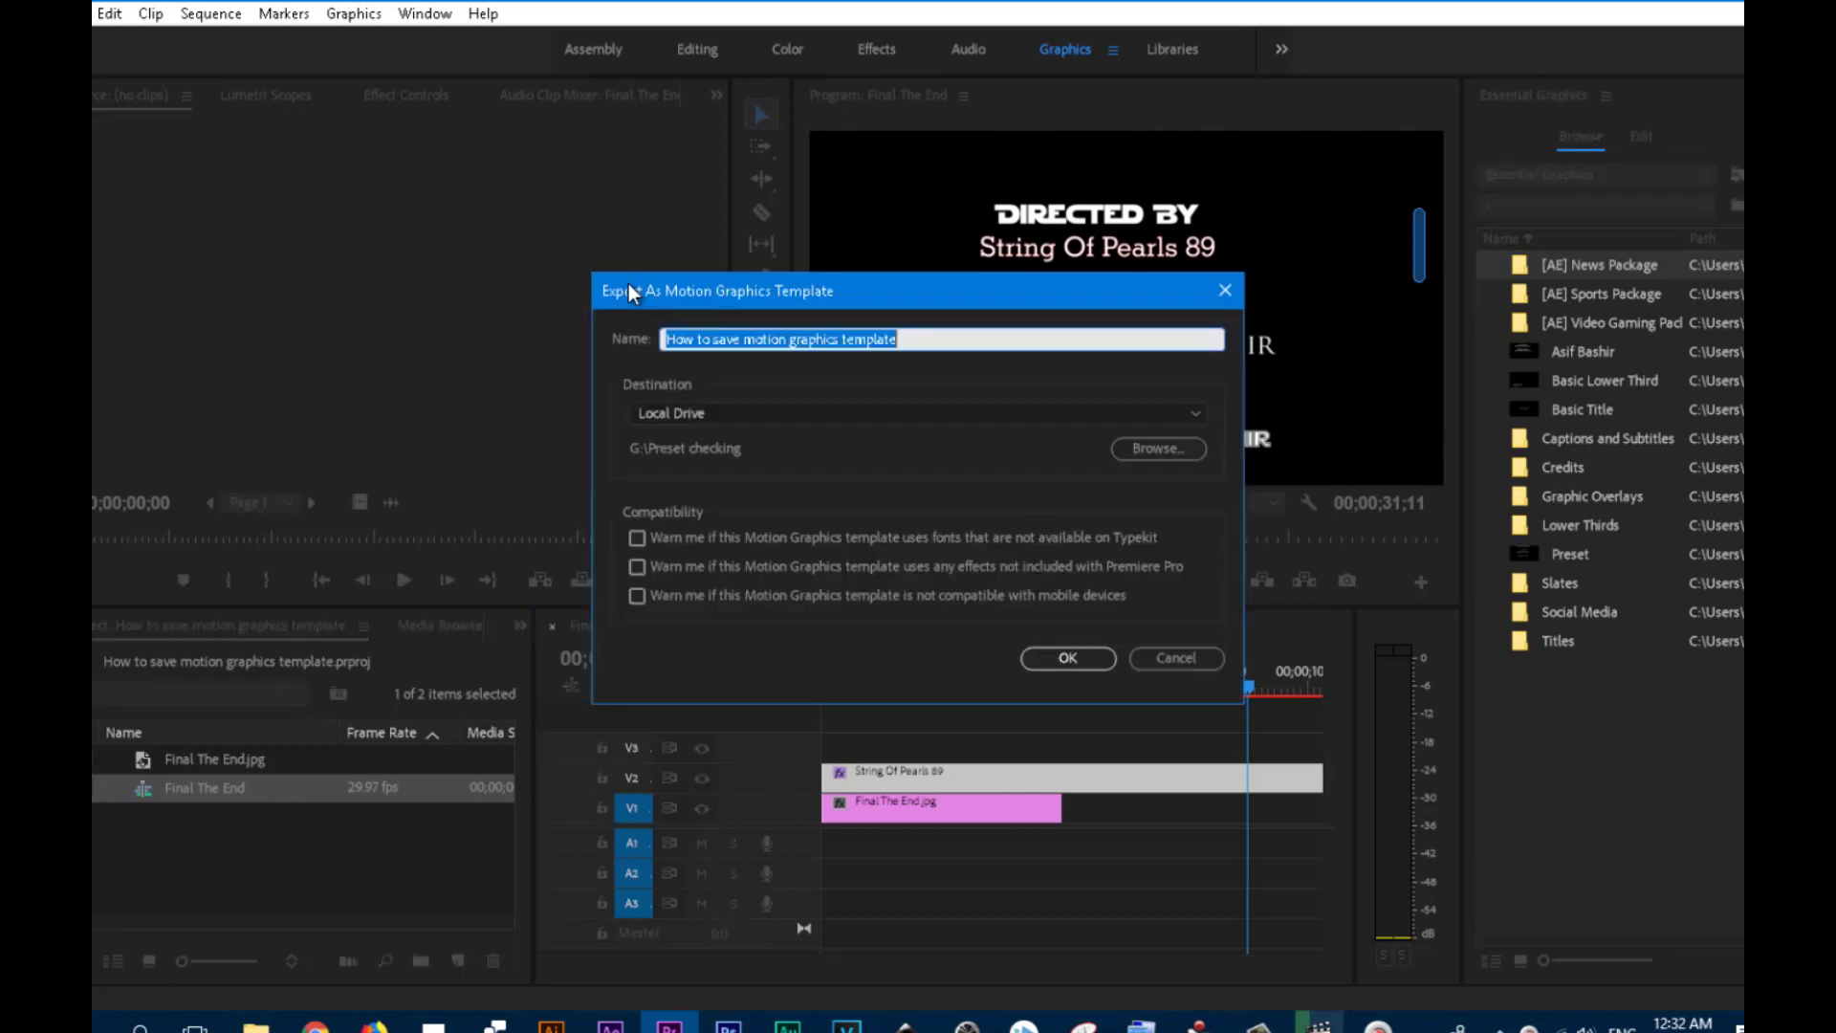
Export the graphic as a motion graphics template named "Personal Project" with Essential Graphics as the destination.
left_click(925, 340)
left_click_drag(971, 340, 649, 344)
key("BackSpace")
type("Persona")
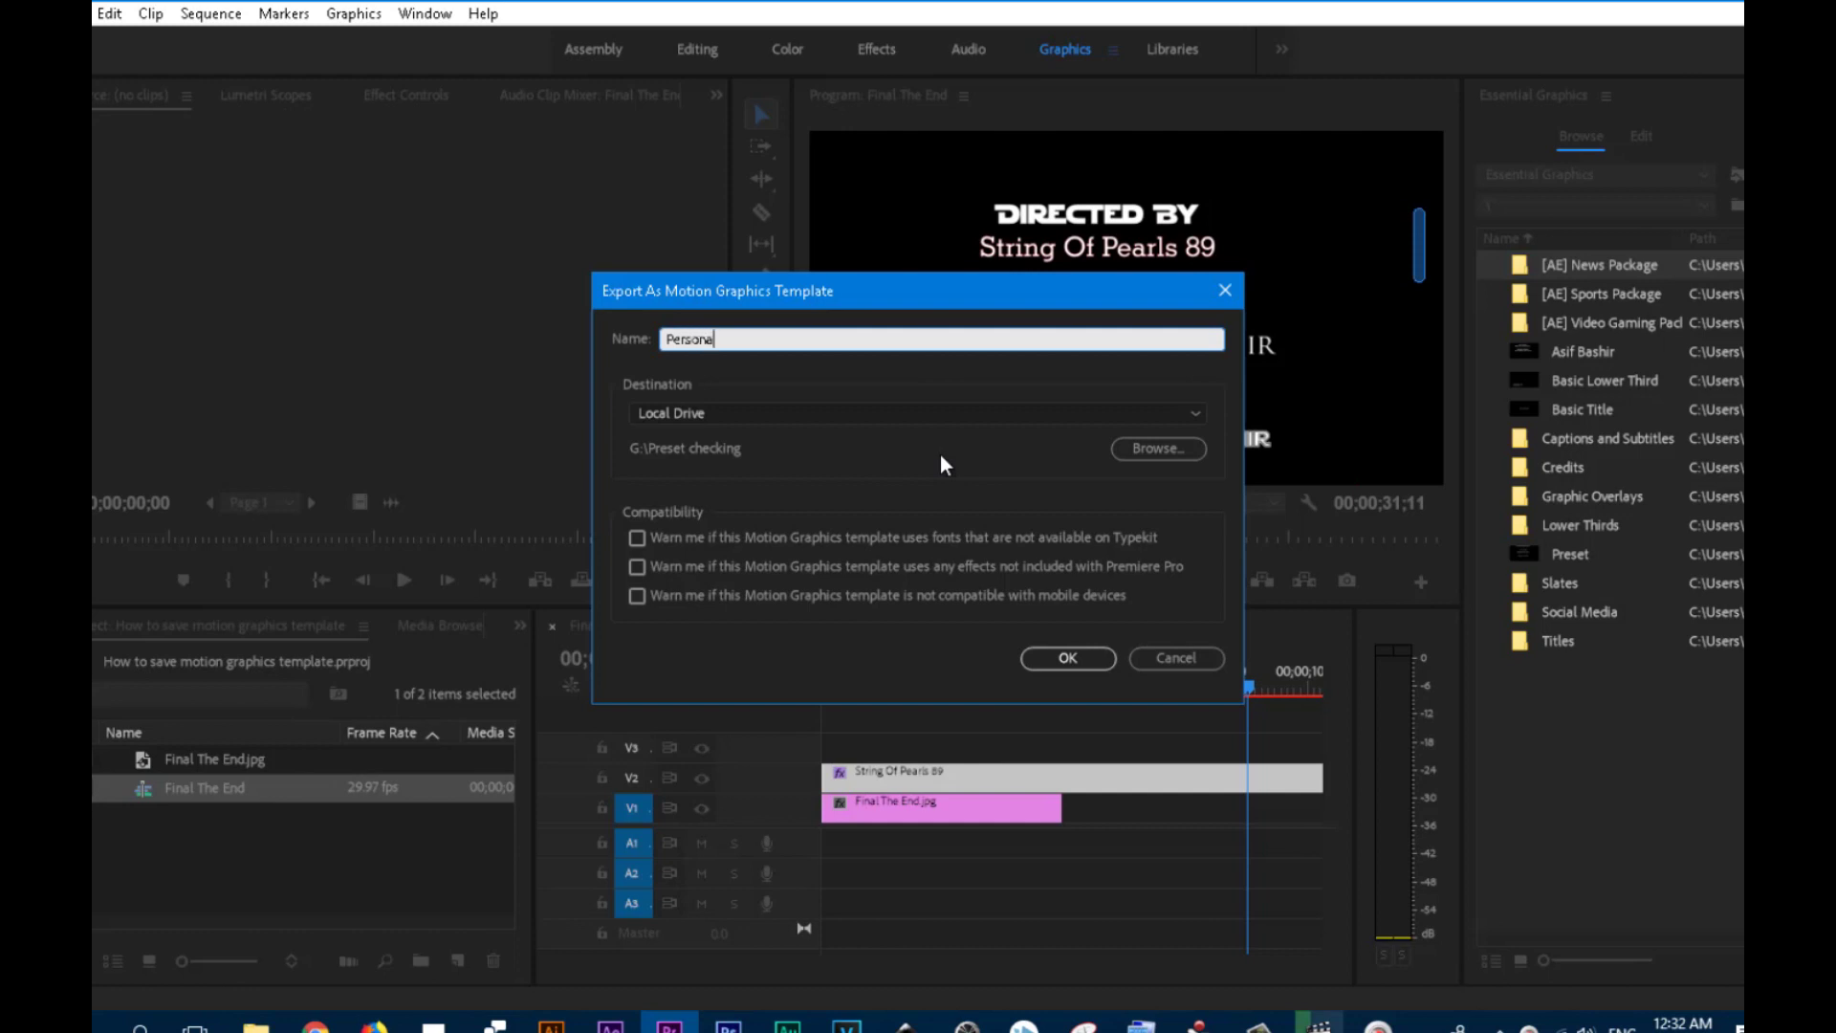
type("l Project")
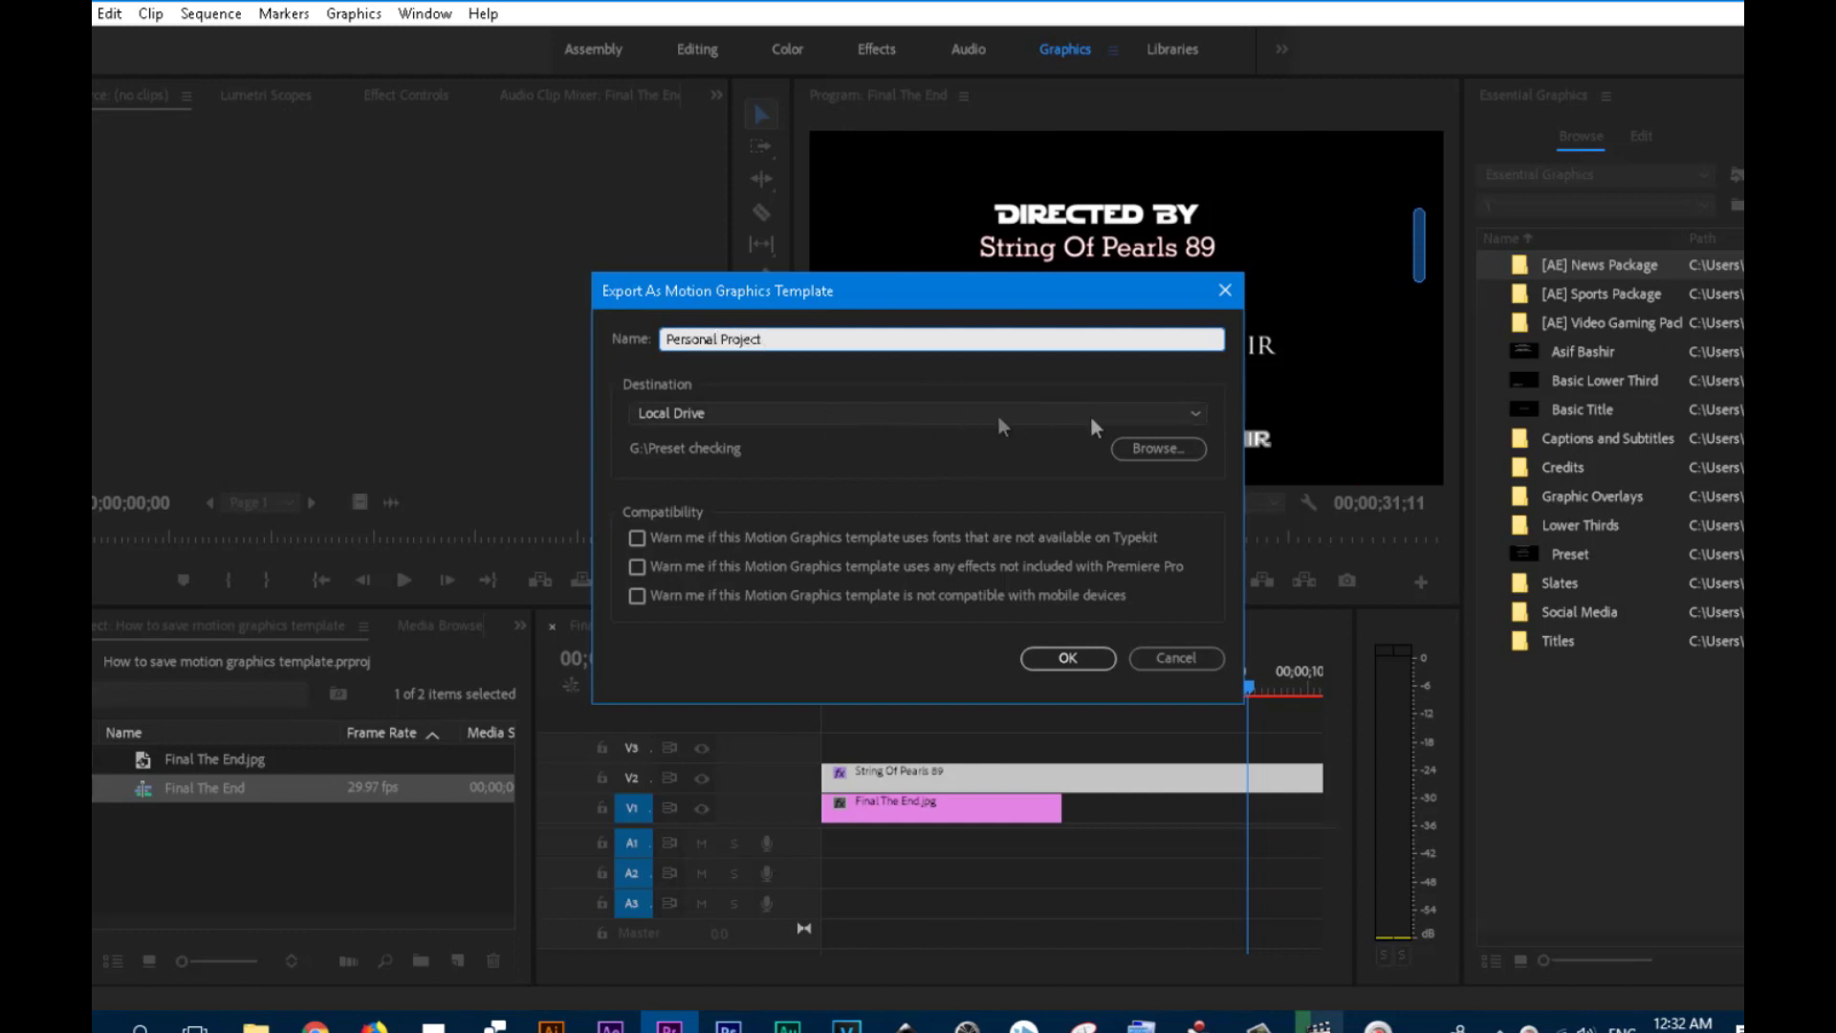
left_click(1197, 414)
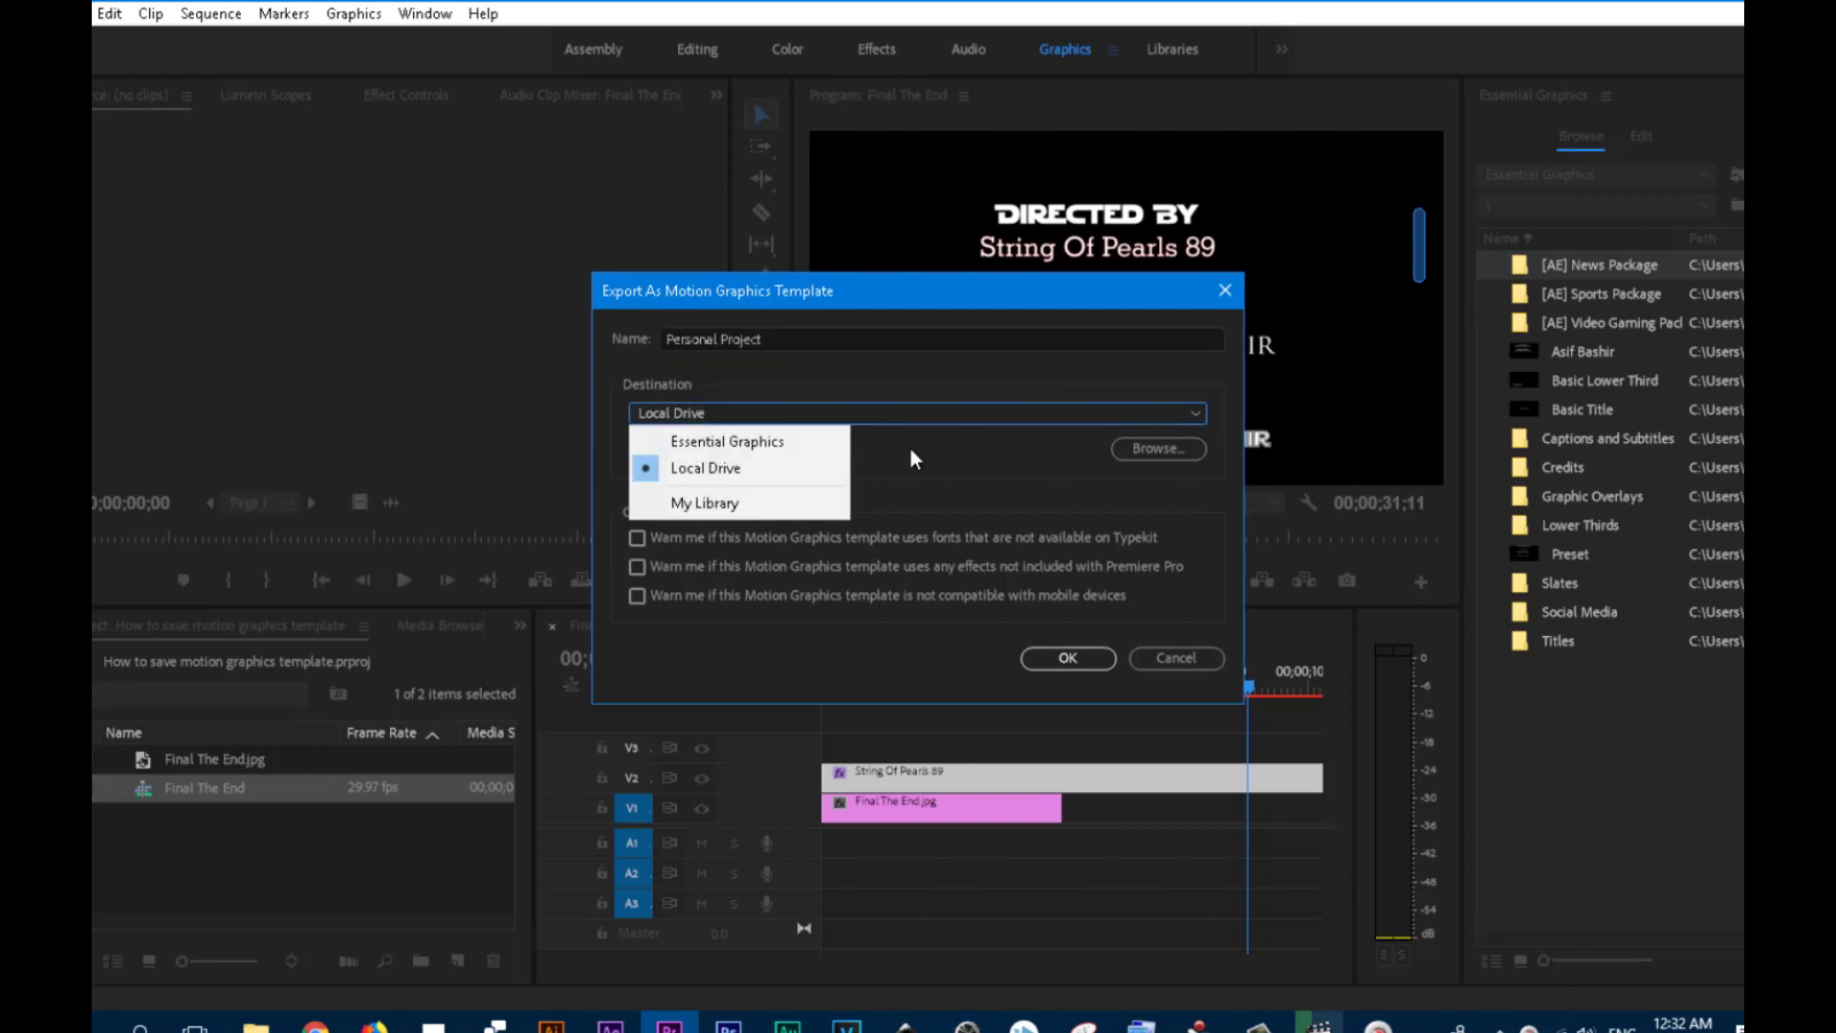
left_click(765, 444)
left_click(1087, 664)
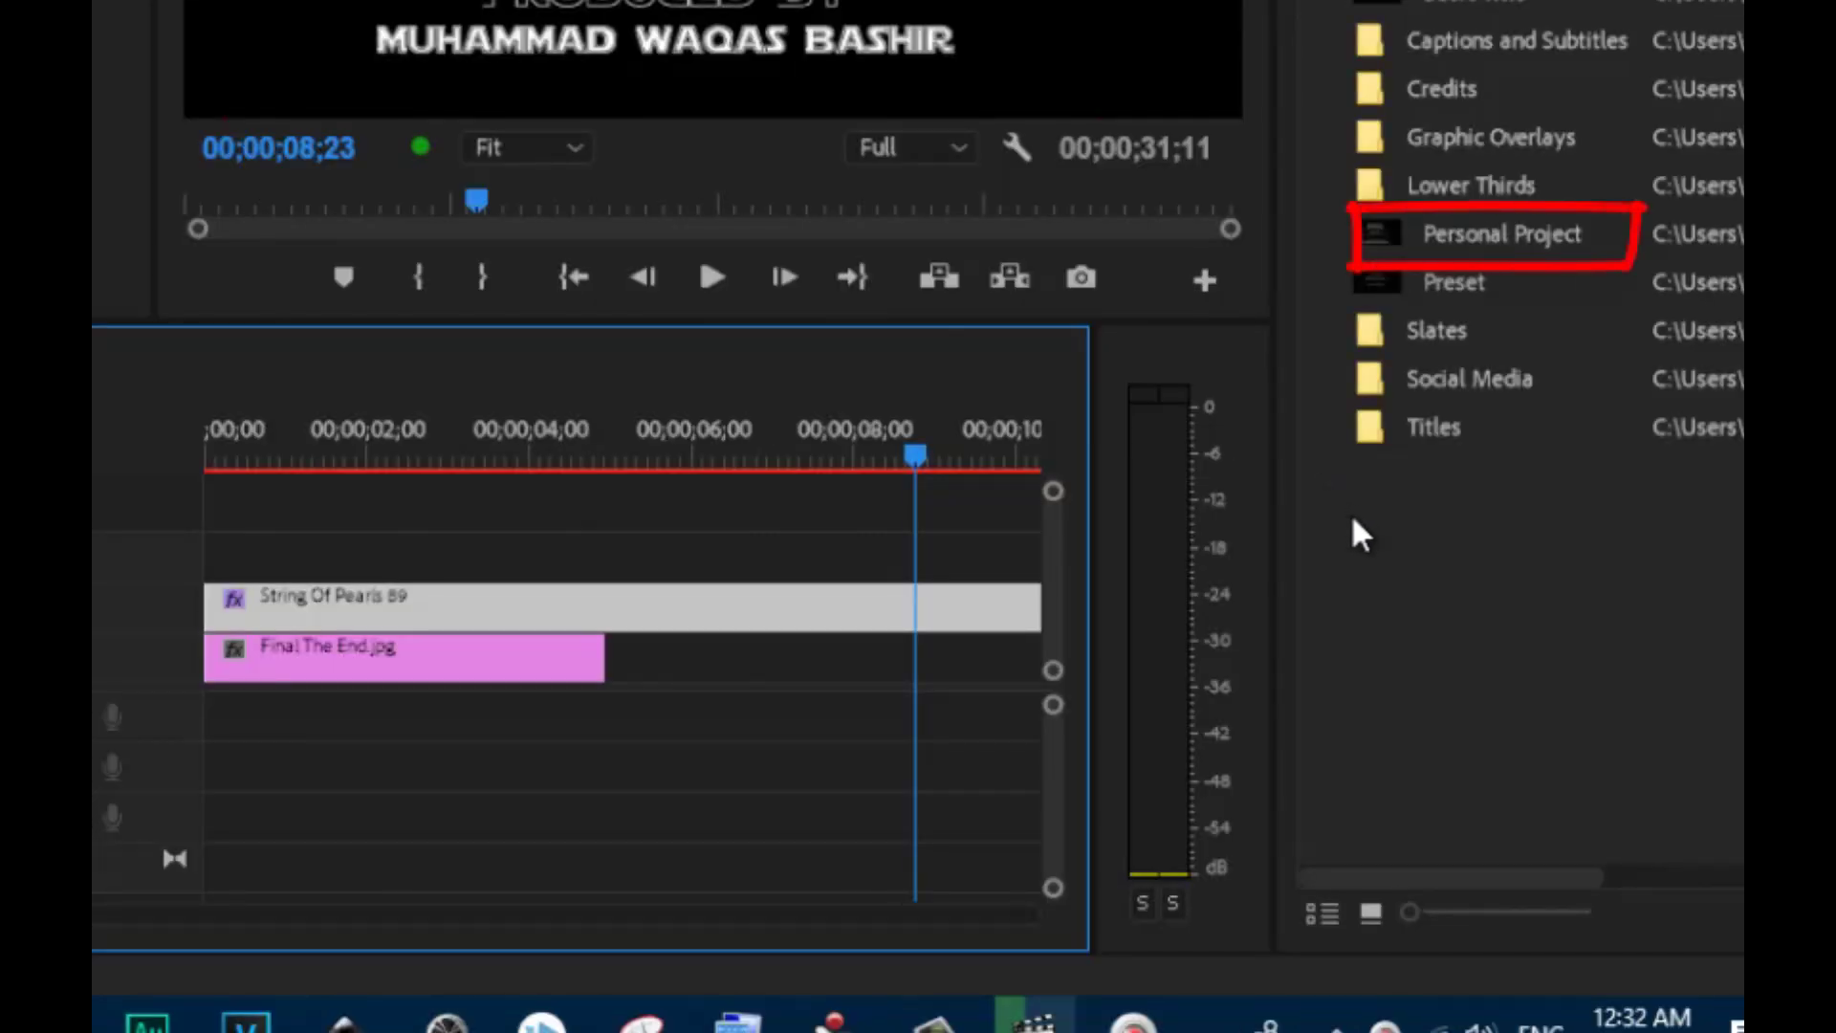
Export the graphic as a motion graphics template named "String Of Pearls 89" to My Library, and list the Libraries templates.
left_click(354, 13)
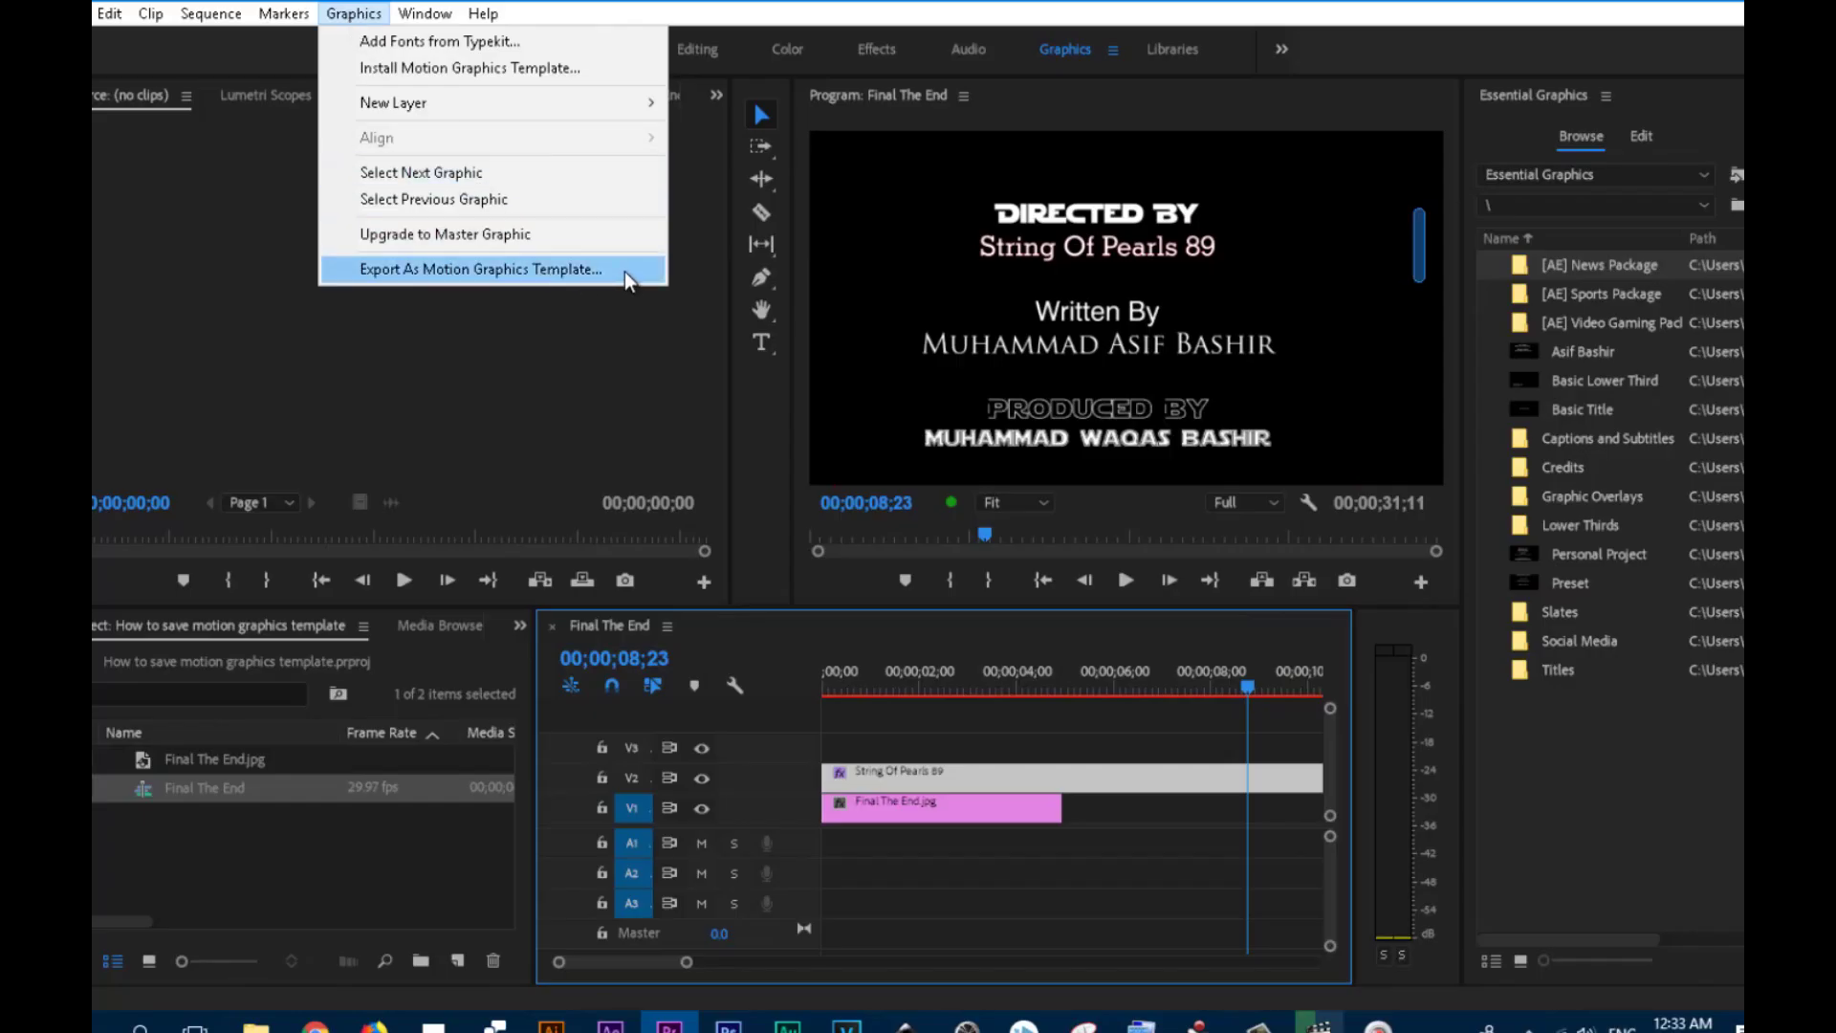
left_click(626, 277)
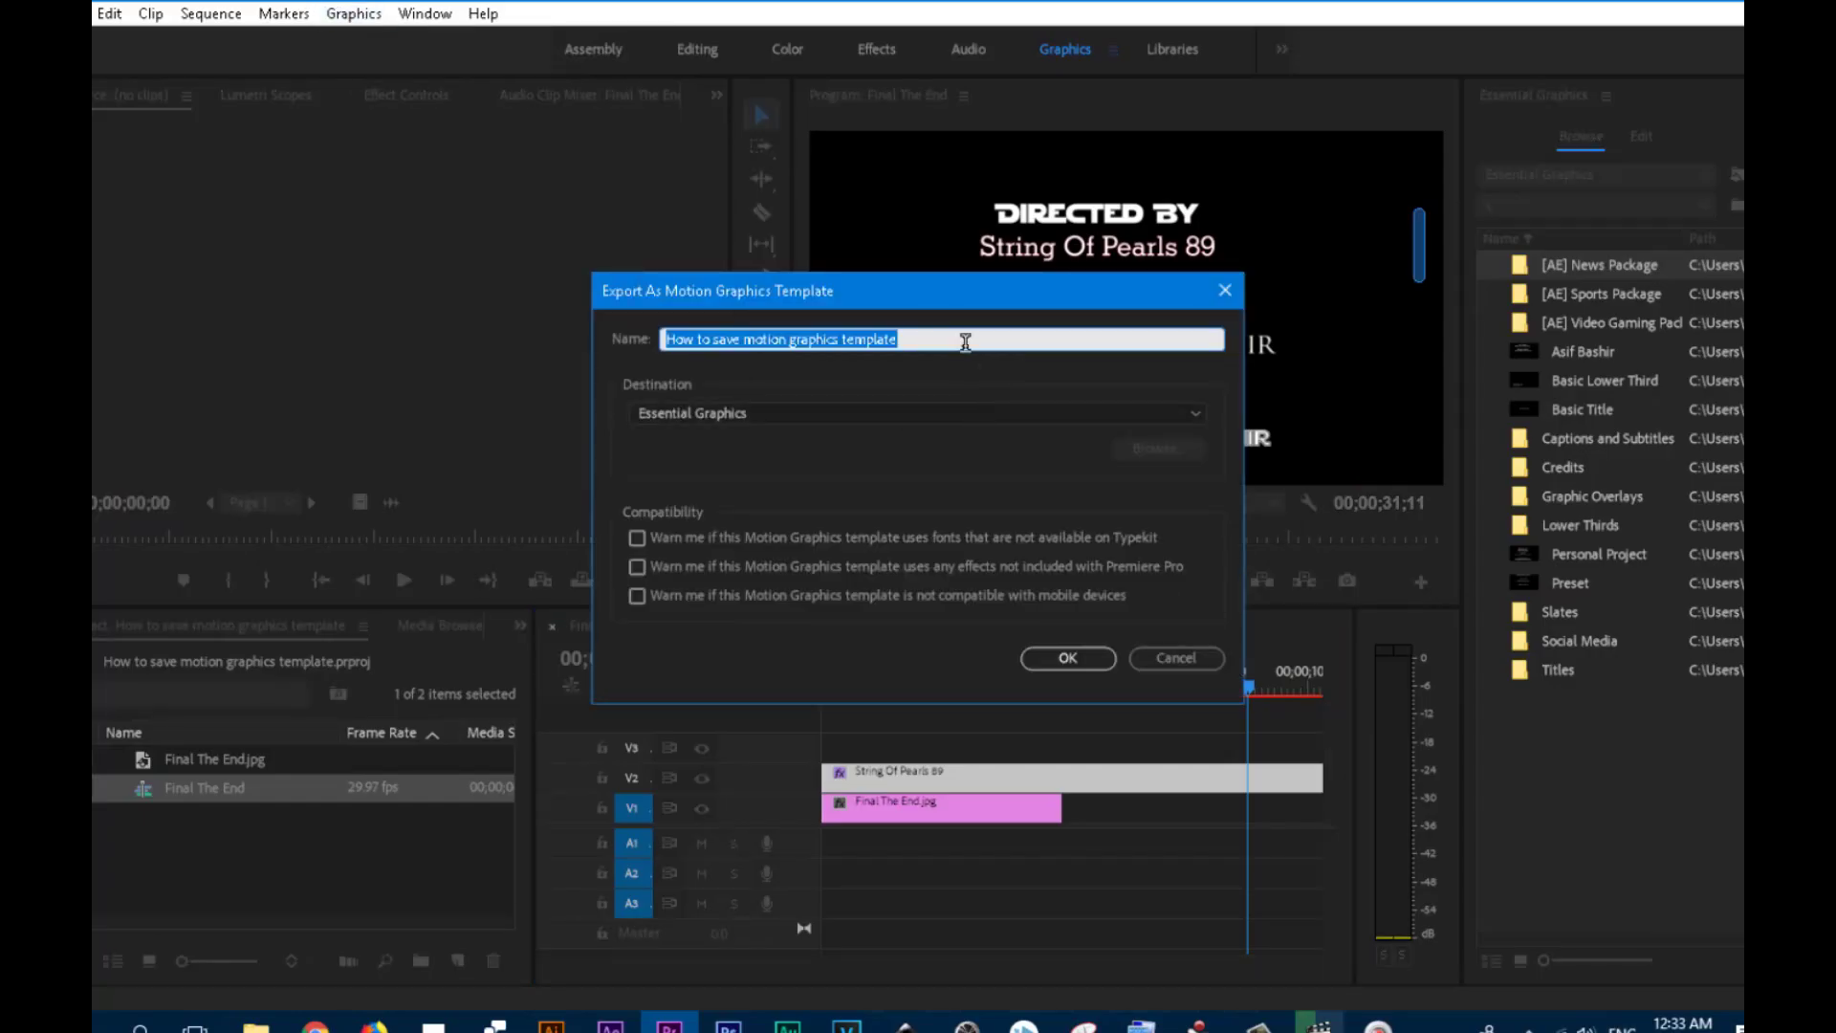
type("String Of Pearls")
type("89")
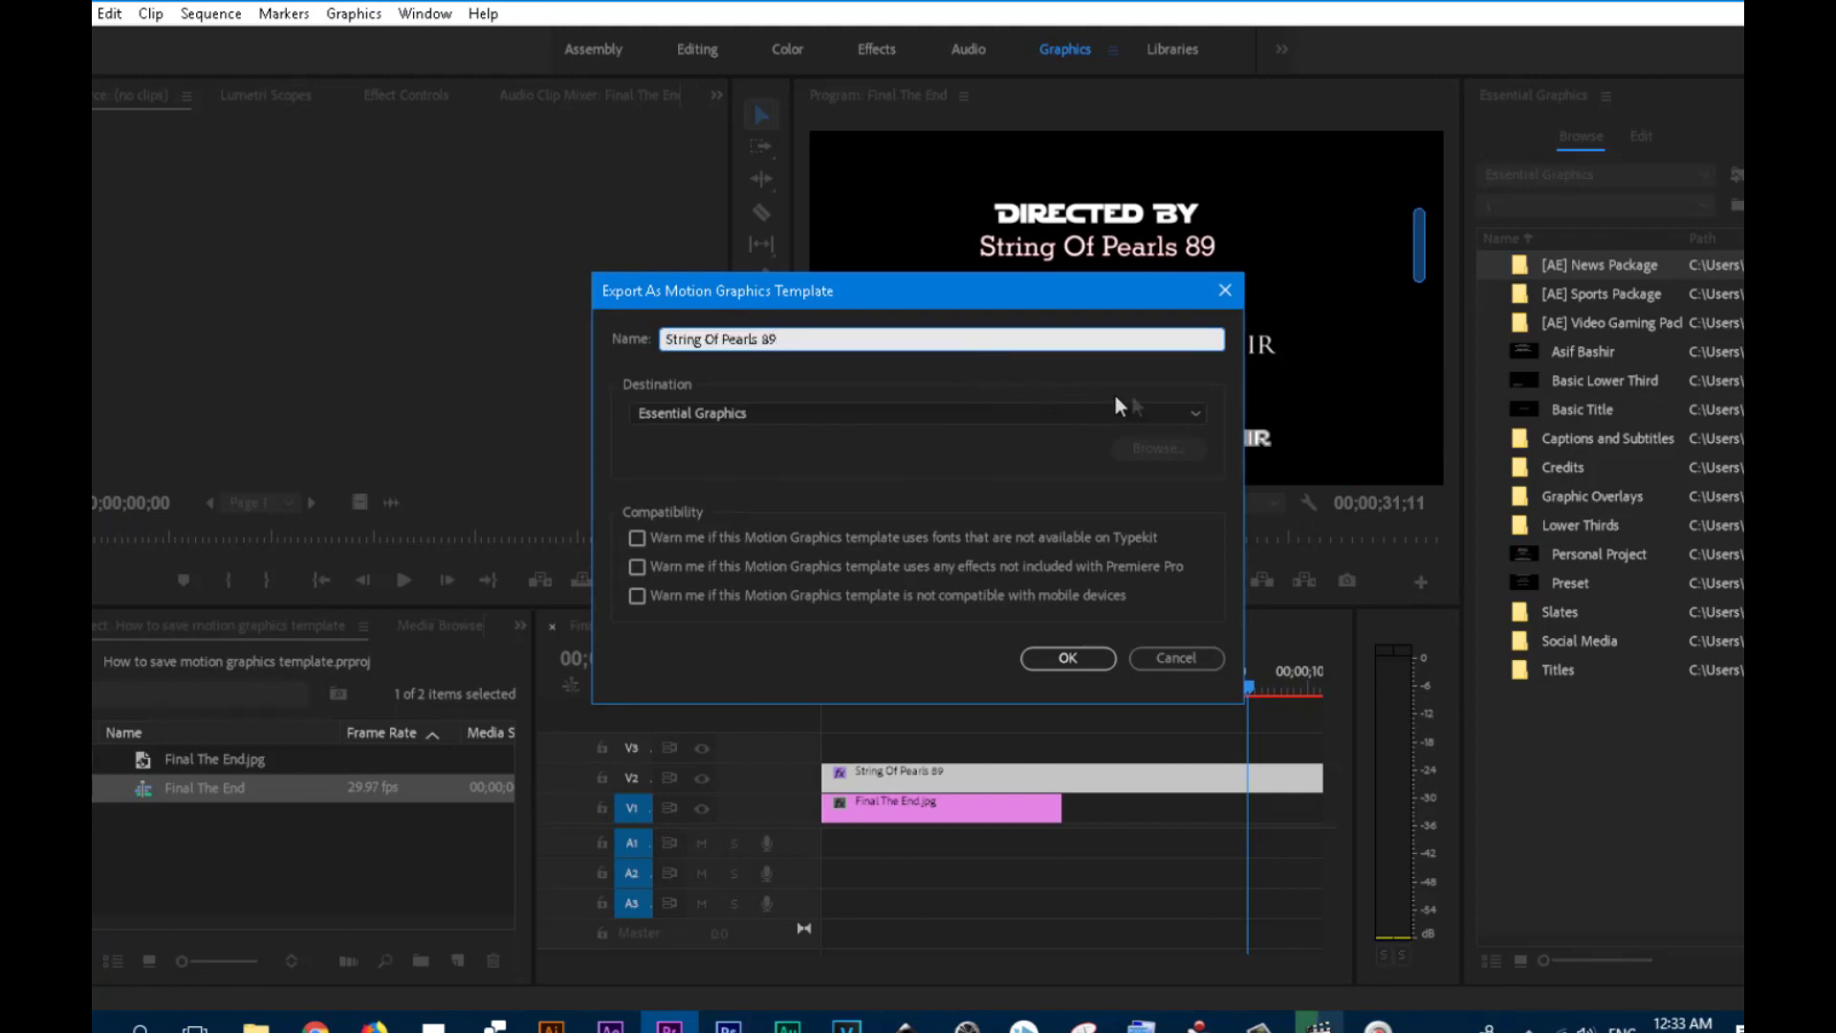
left_click(1182, 411)
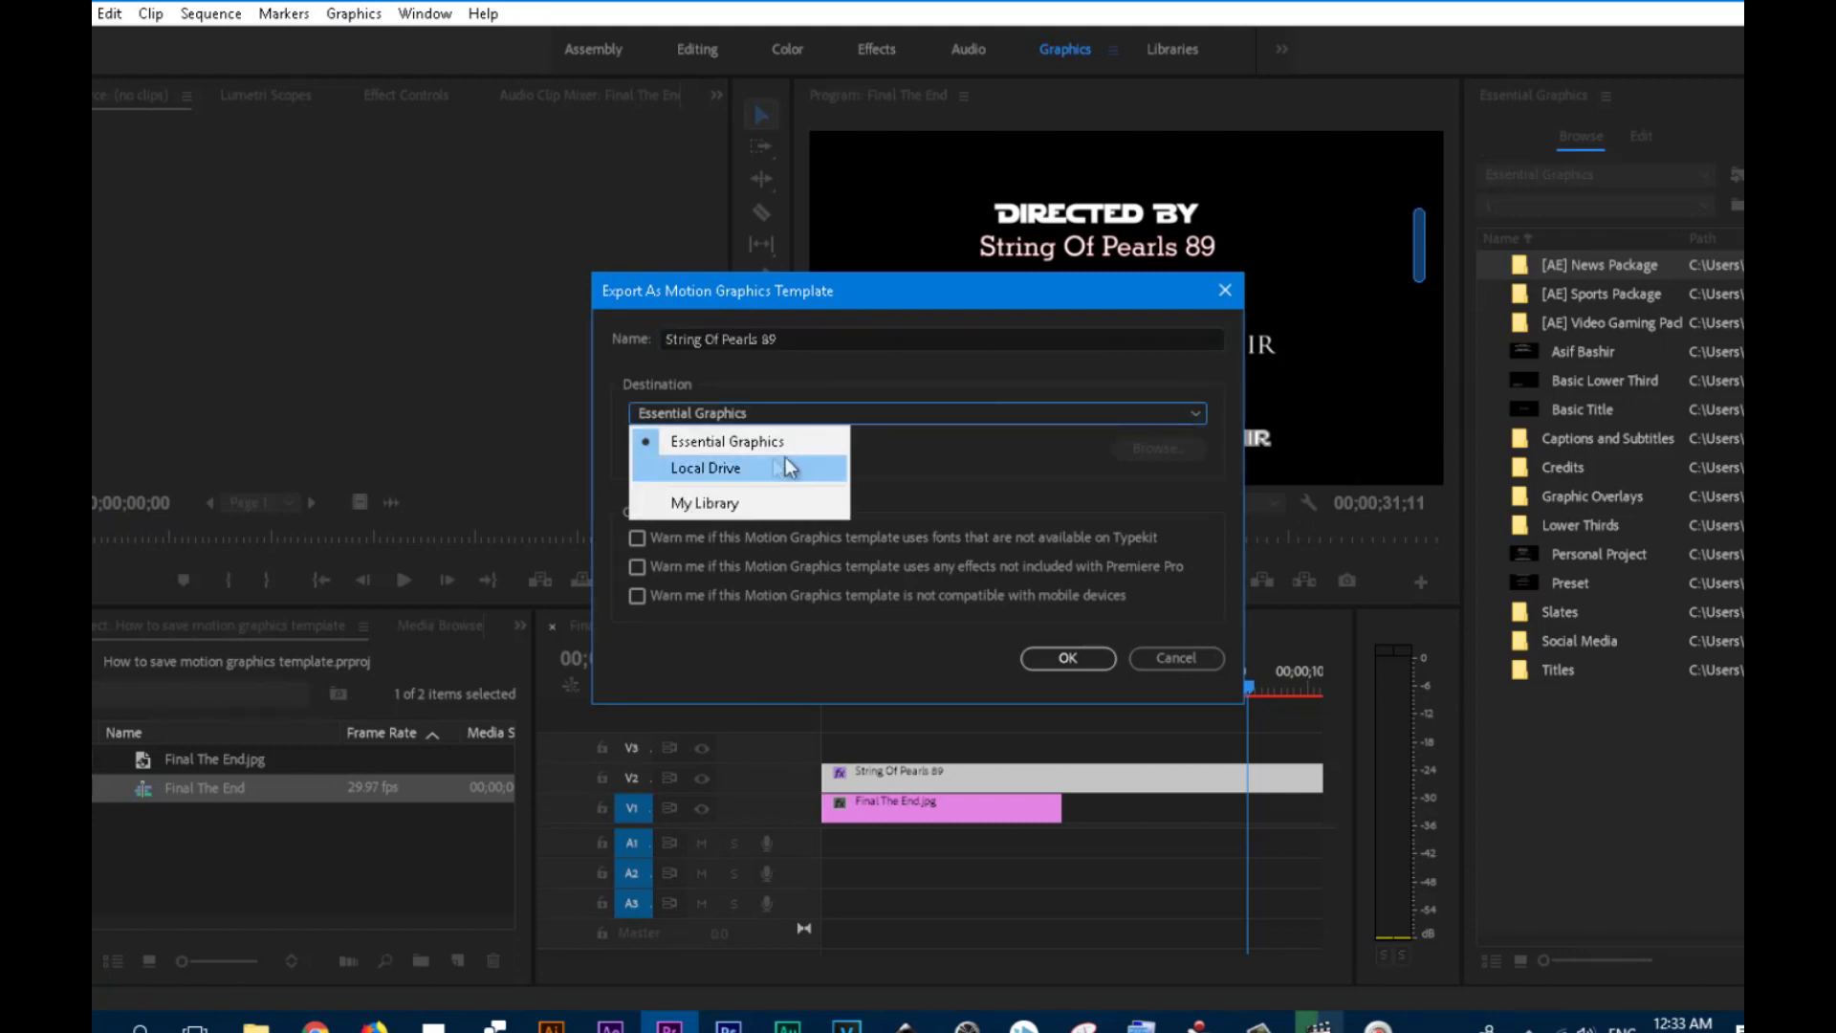
left_click(698, 501)
left_click(1100, 658)
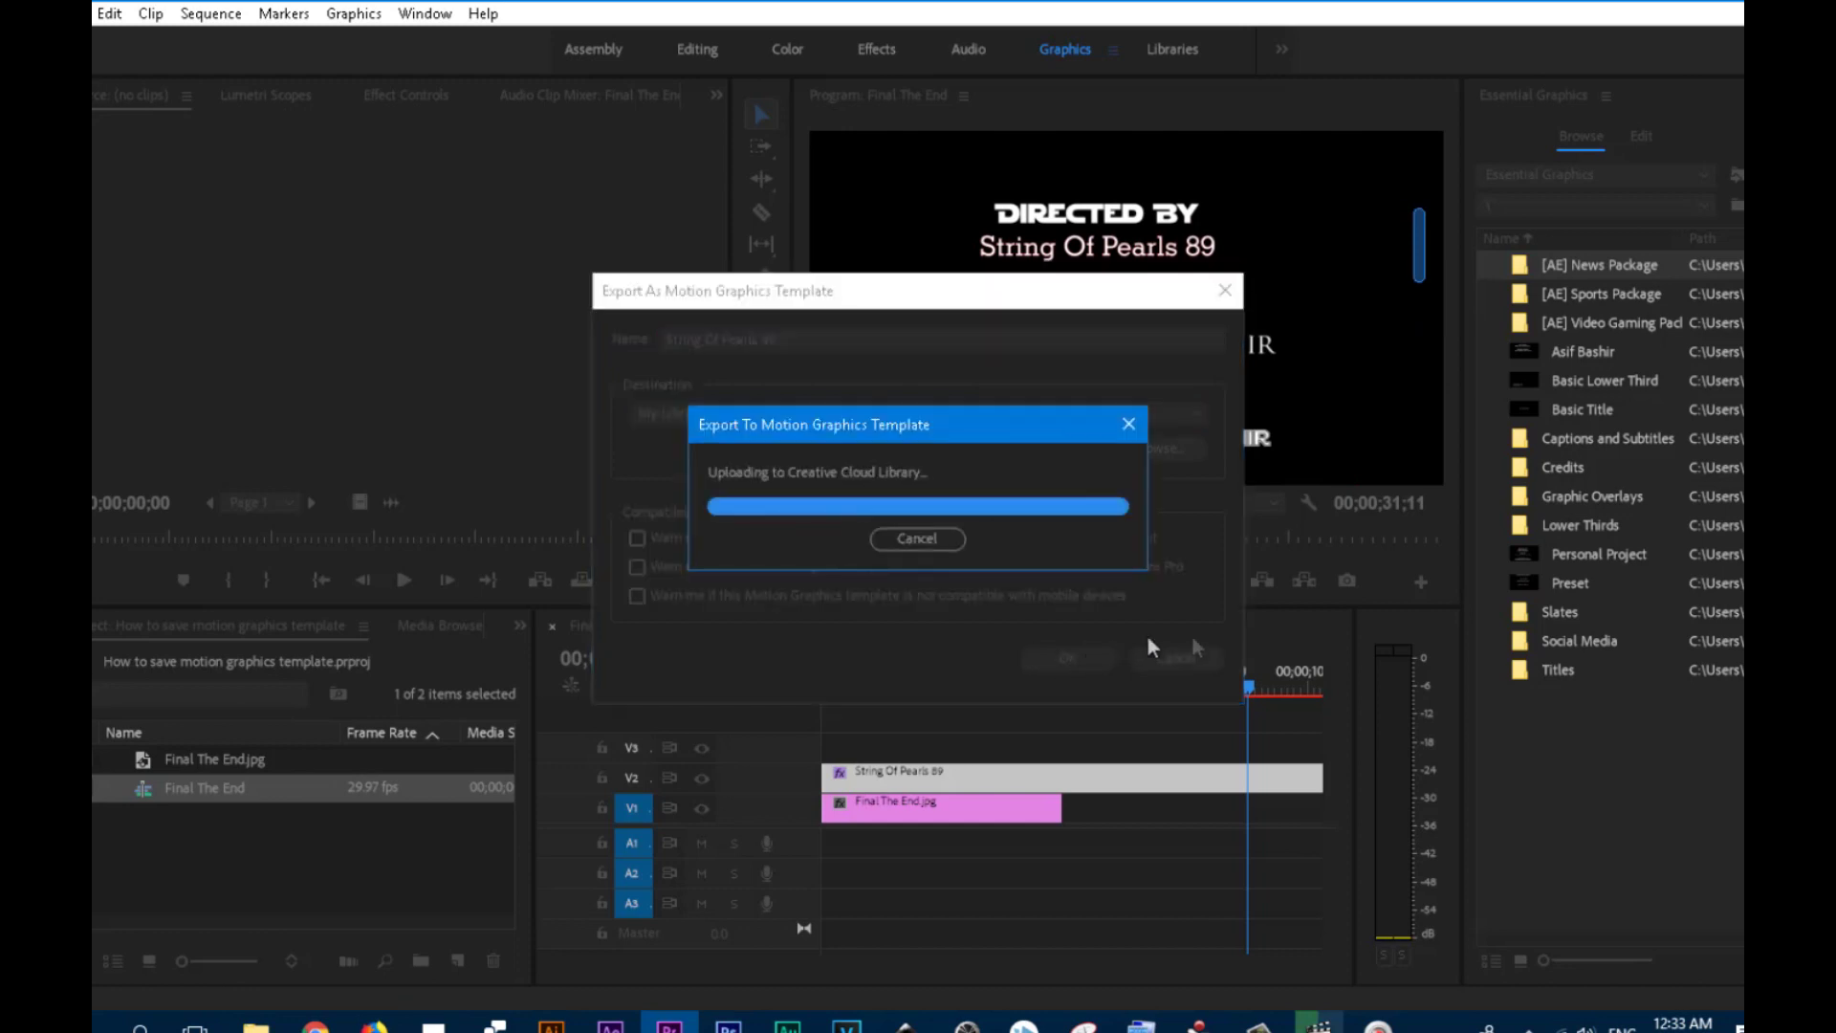
left_click(1705, 175)
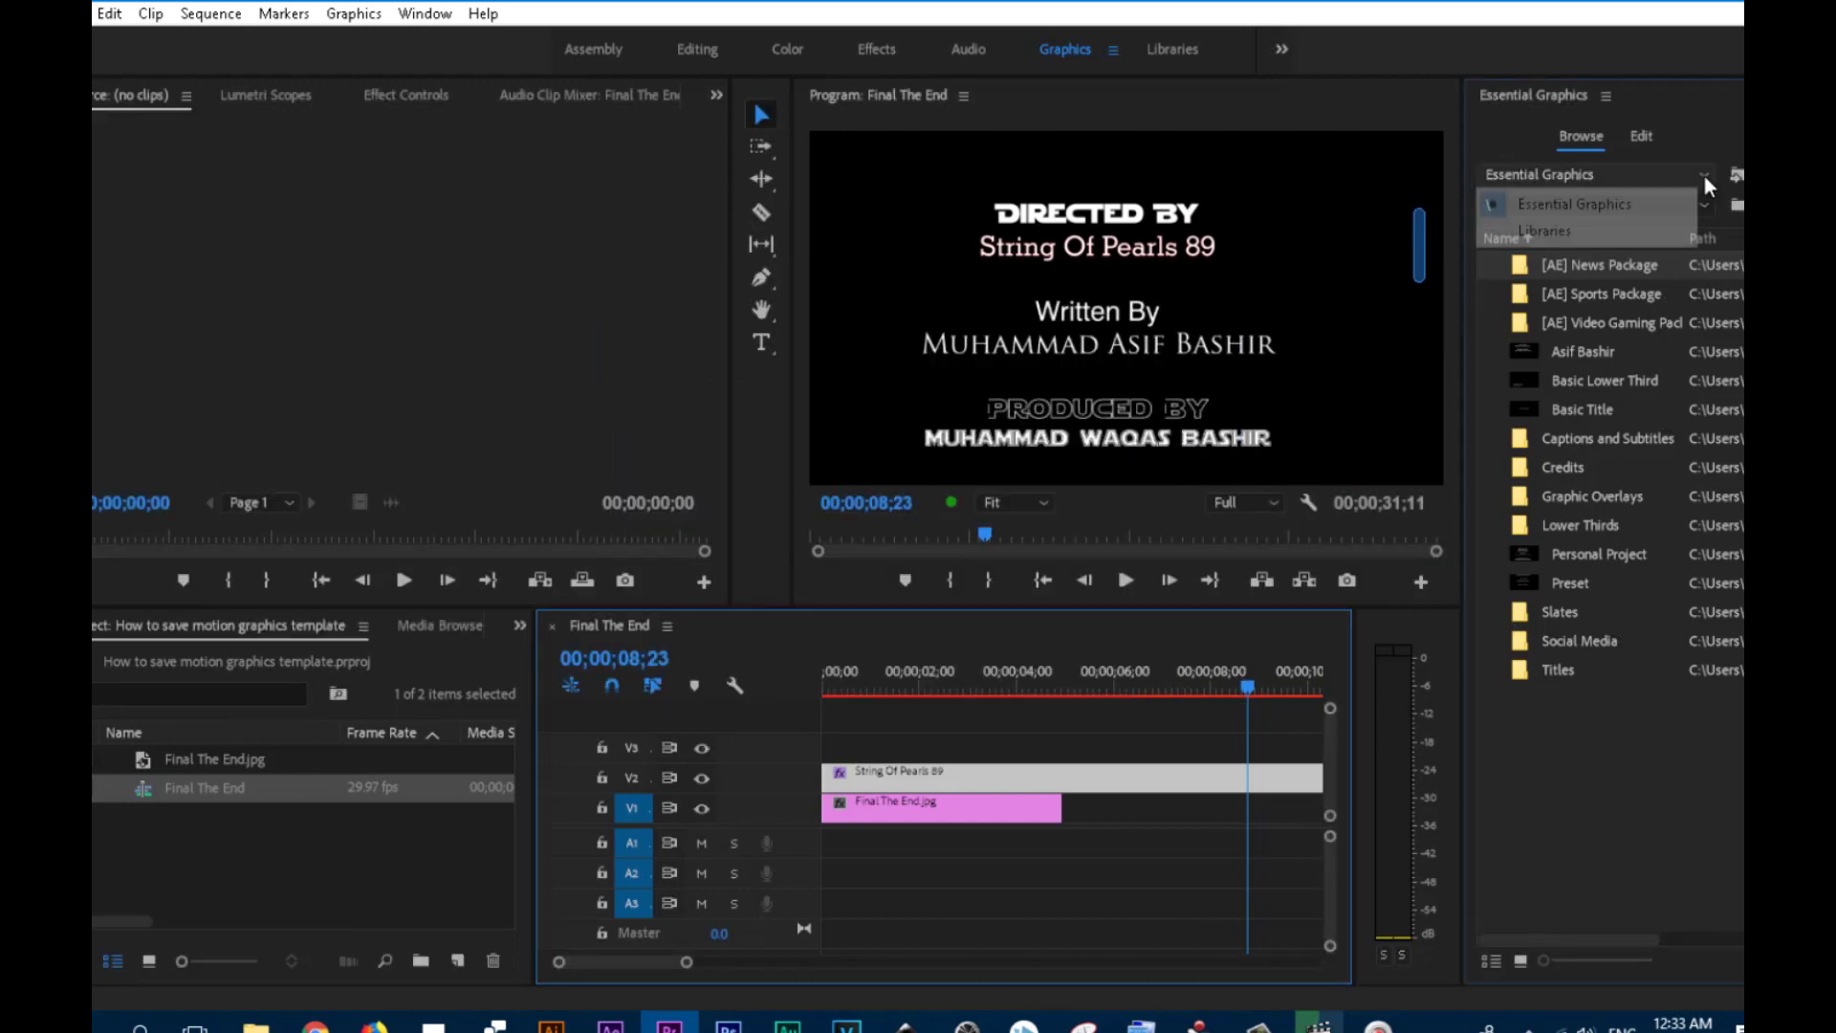
left_click(1637, 236)
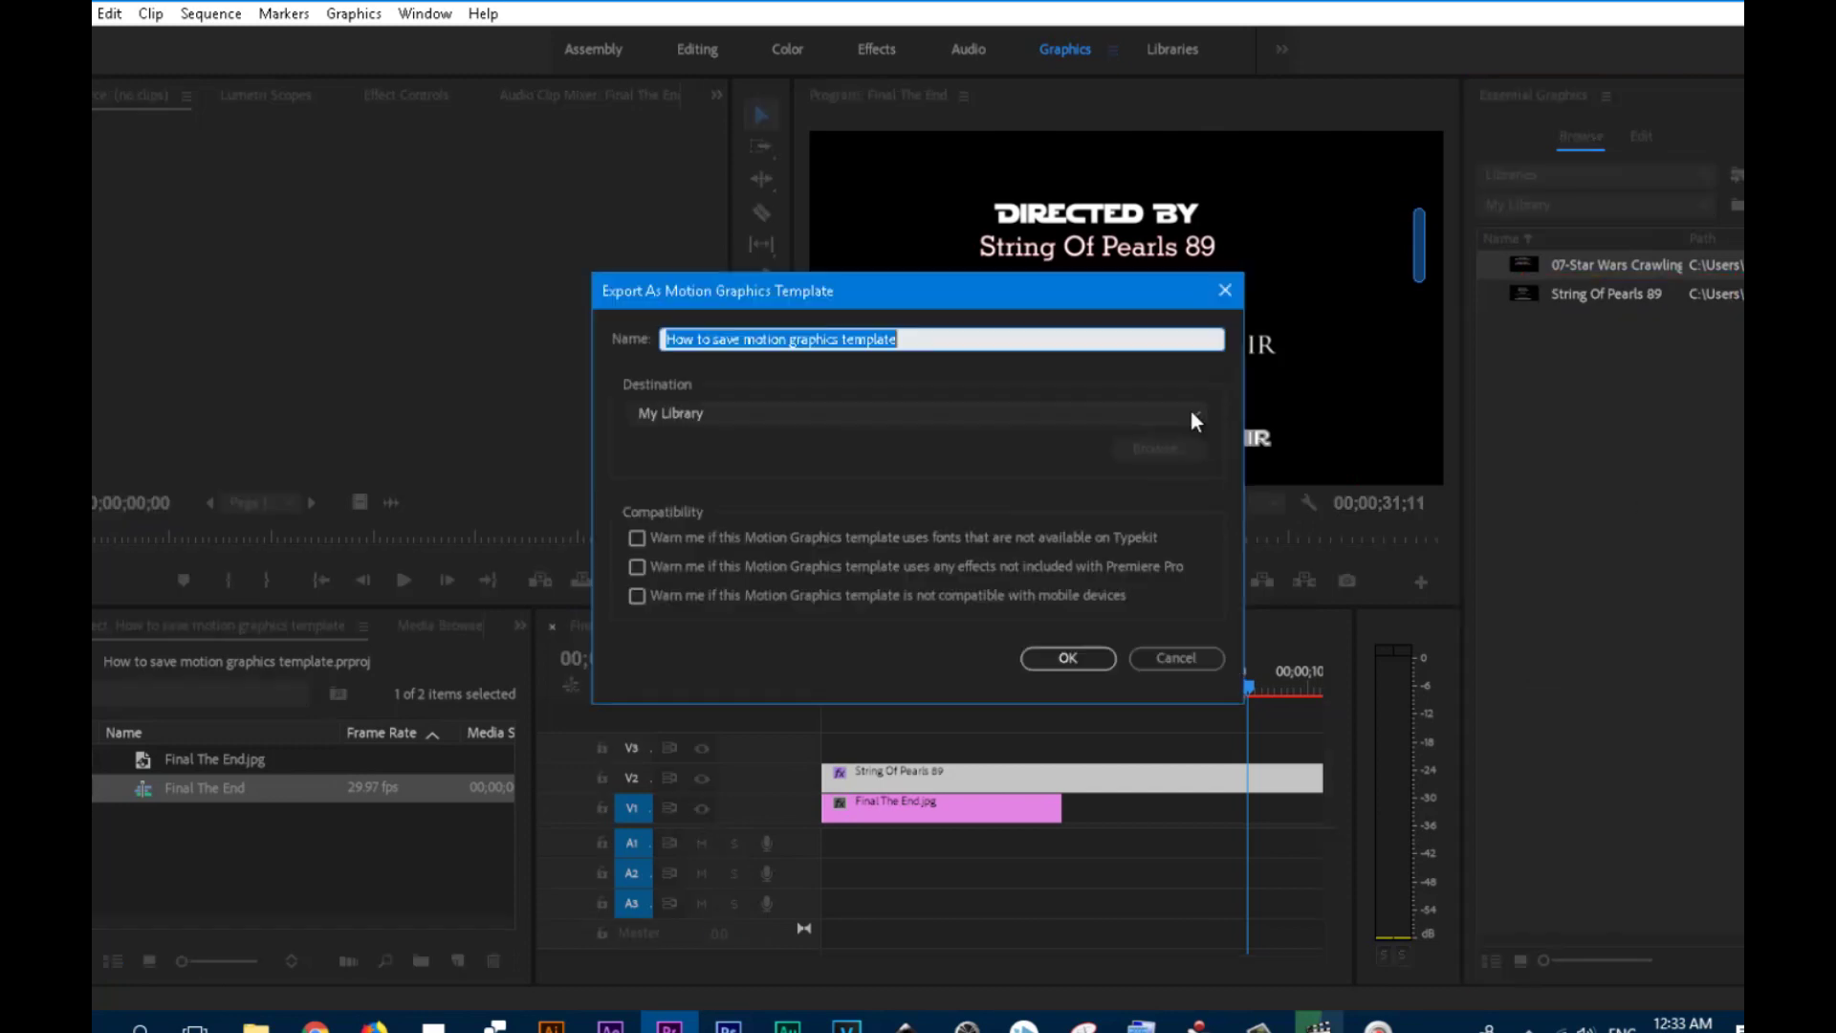
Set the template export destination to Local Drive, in a new folder named "Preset" inside the project folder on drive D.
left_click(1191, 413)
left_click(769, 466)
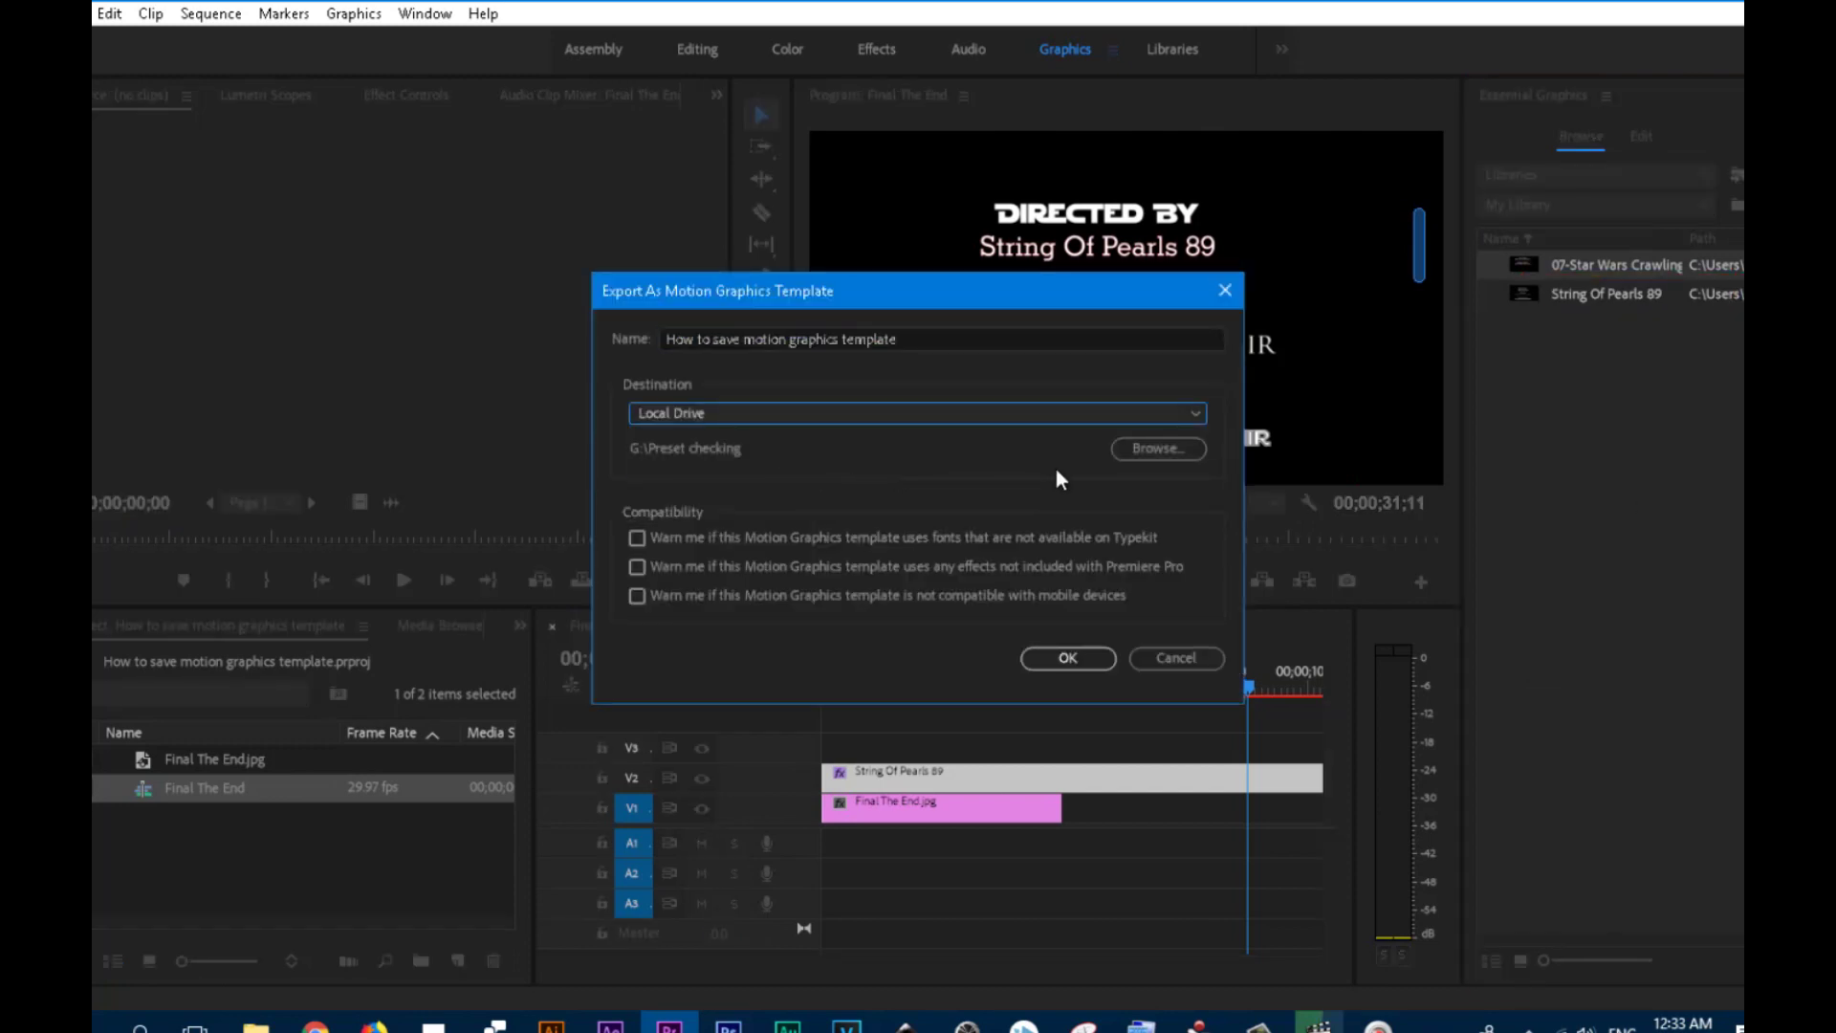
left_click(1158, 449)
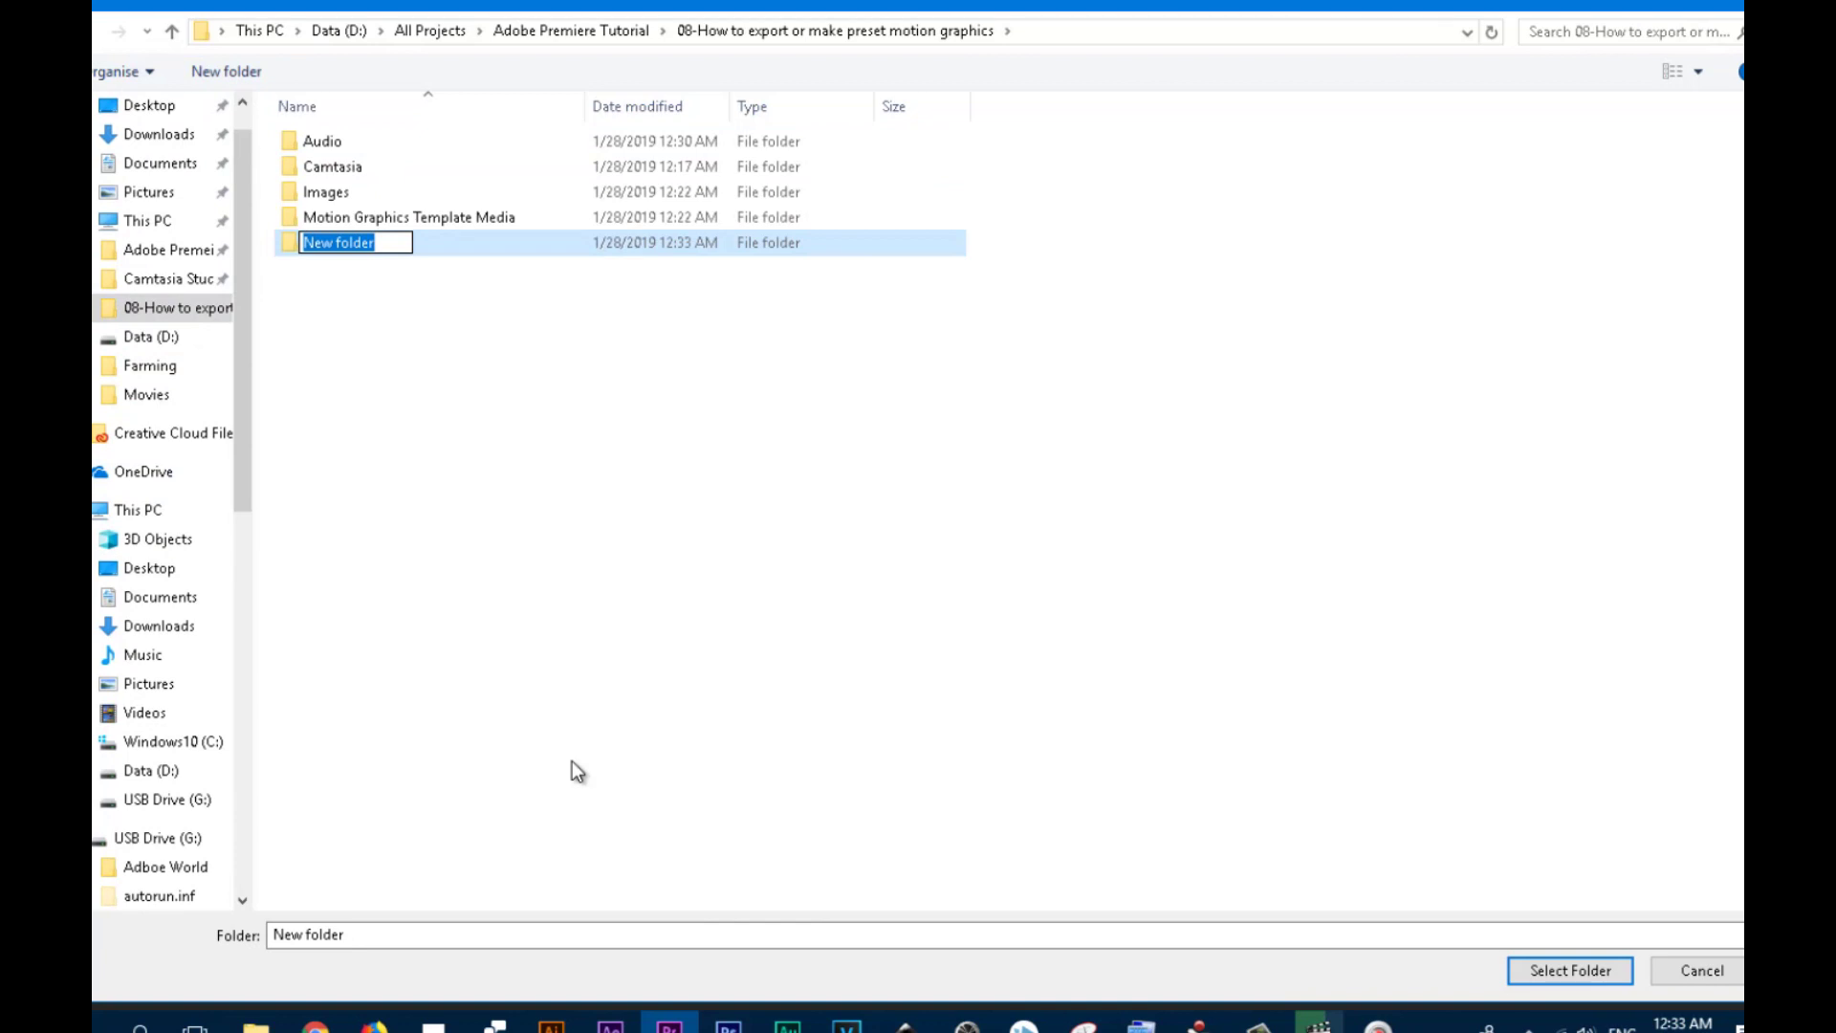
type("Preset")
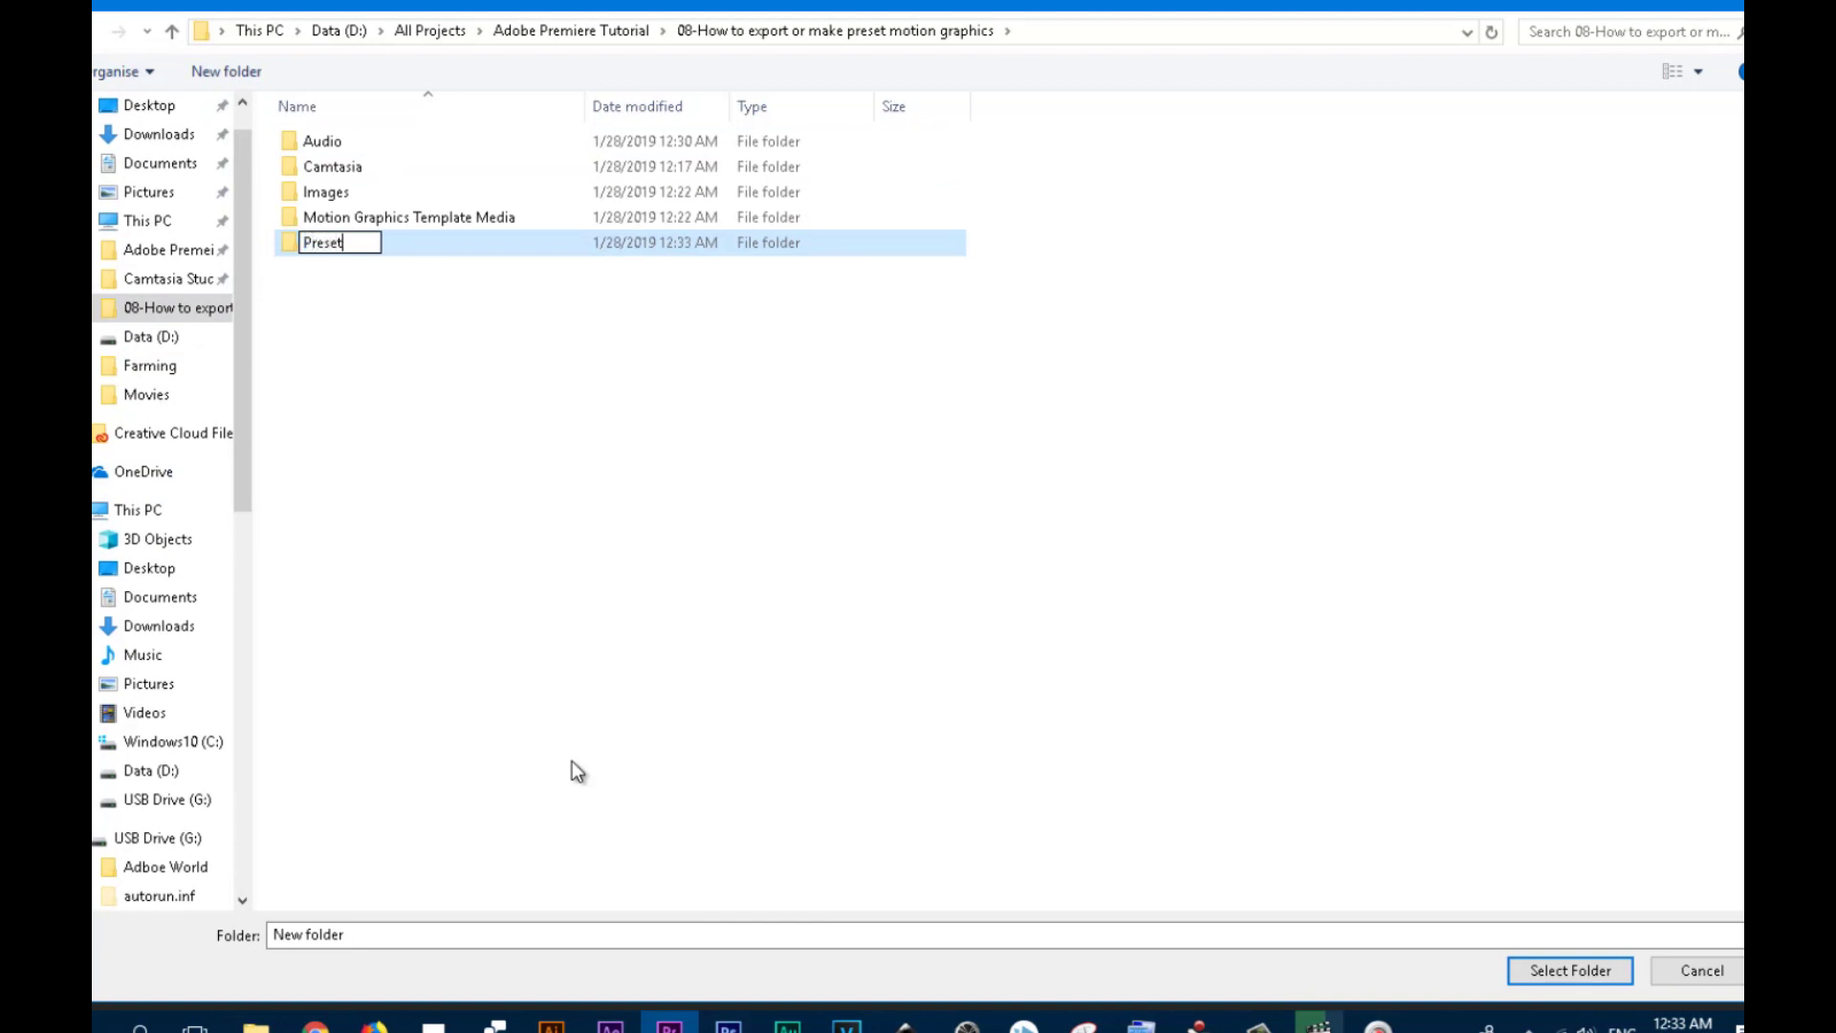
left_click(322, 265)
left_click(332, 246)
left_click(1619, 970)
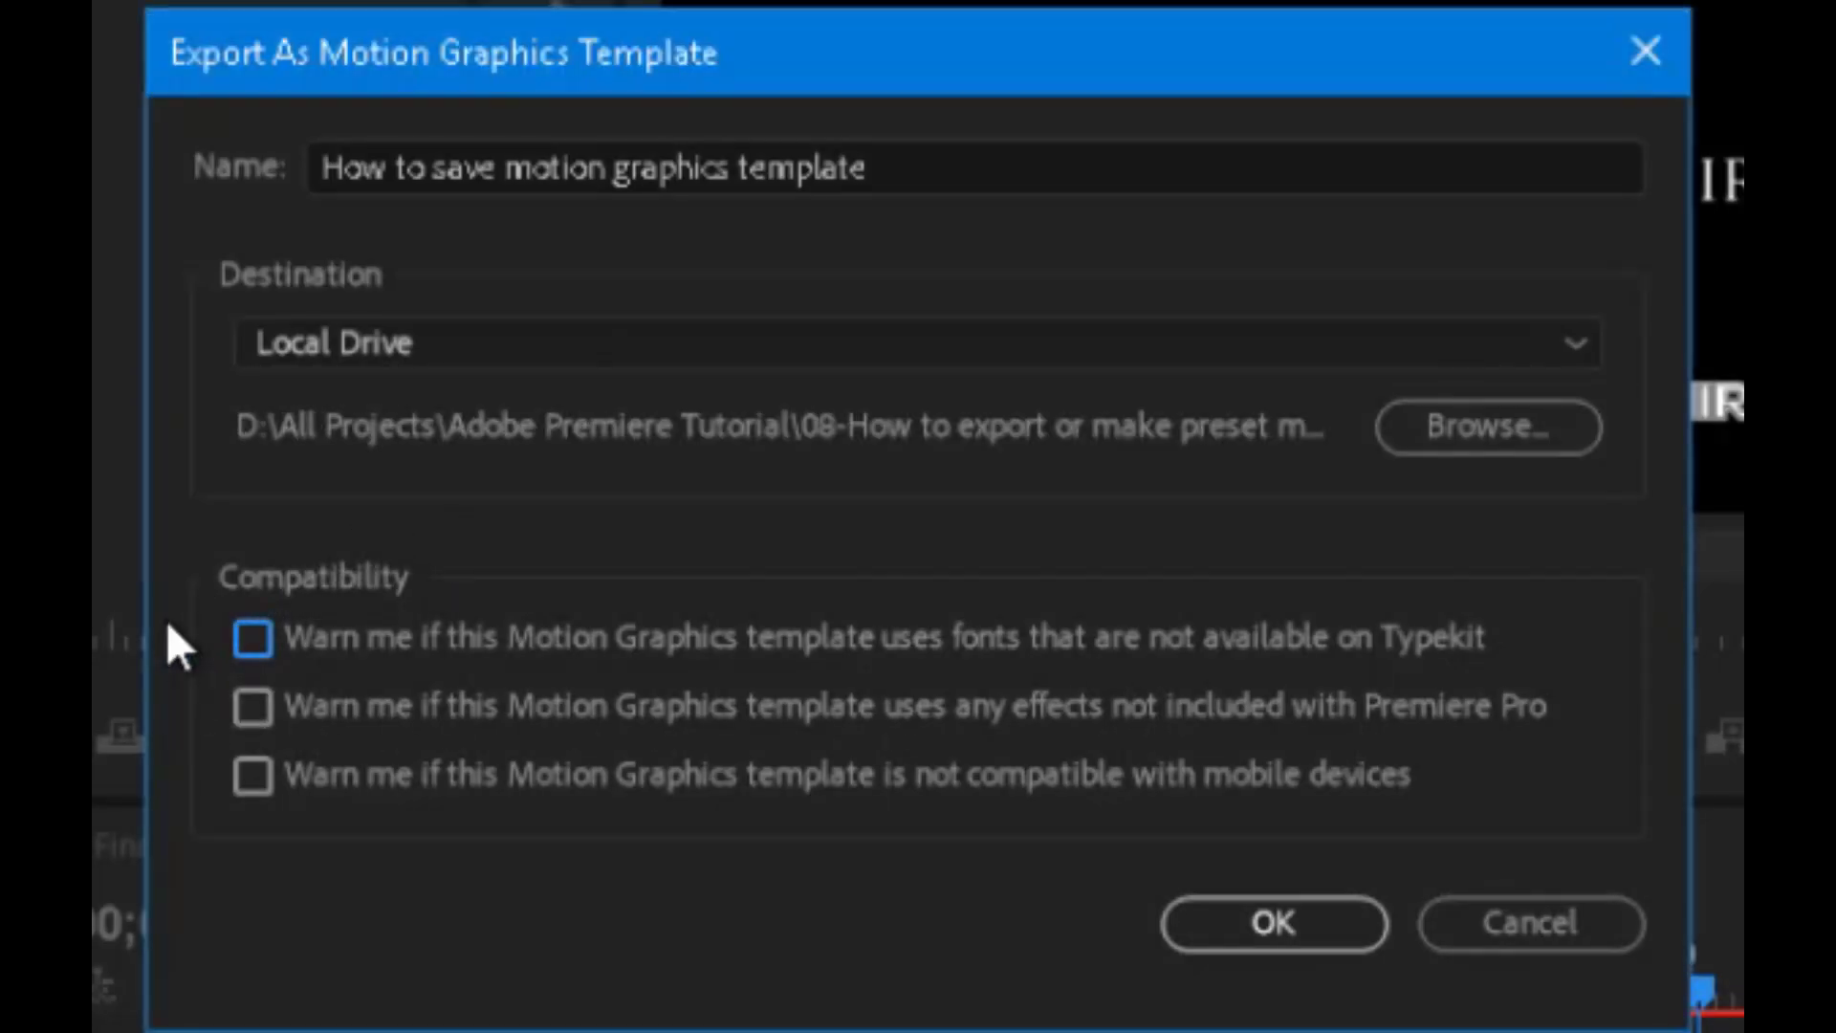
Enable all three compatibility warnings: fonts not available on Typekit, effects not included with Premiere Pro, and mobile device incompatibility.
left_click(254, 641)
left_click(257, 708)
left_click(256, 775)
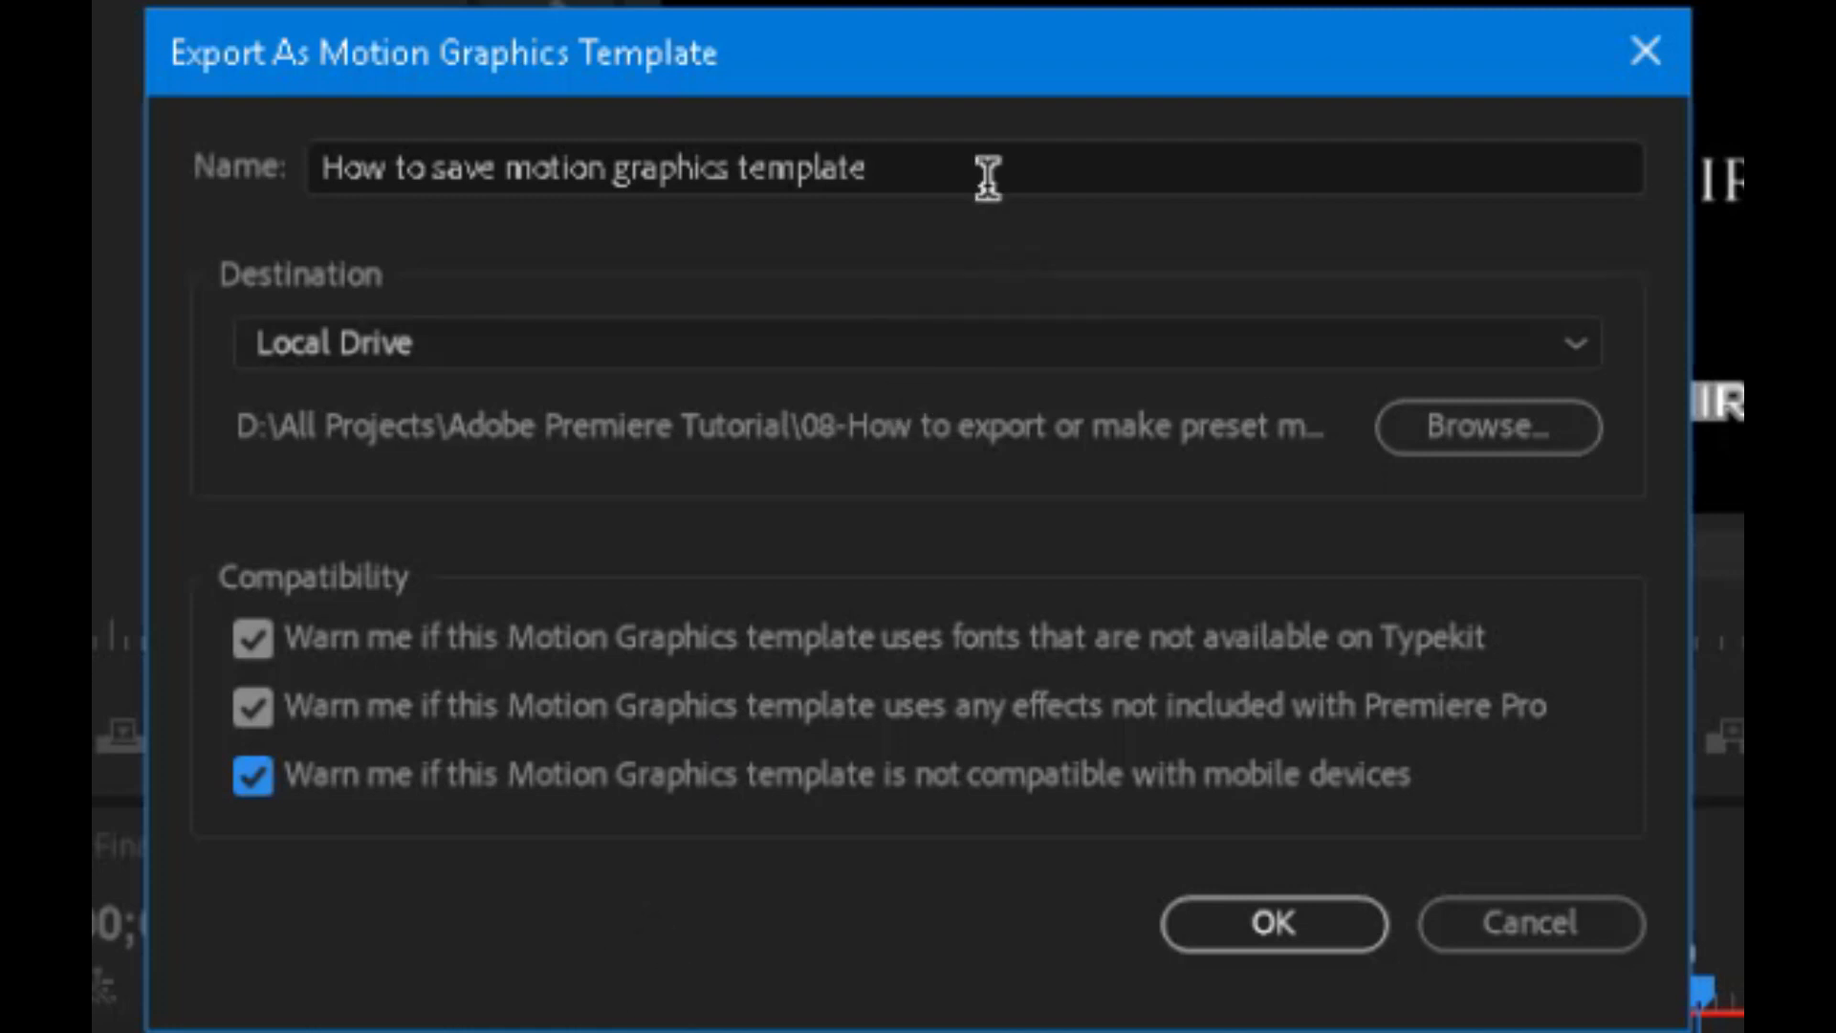
Rename the motion graphics template as "Preset" in the export settings.
left_click(975, 168)
left_click_drag(975, 168, 300, 170)
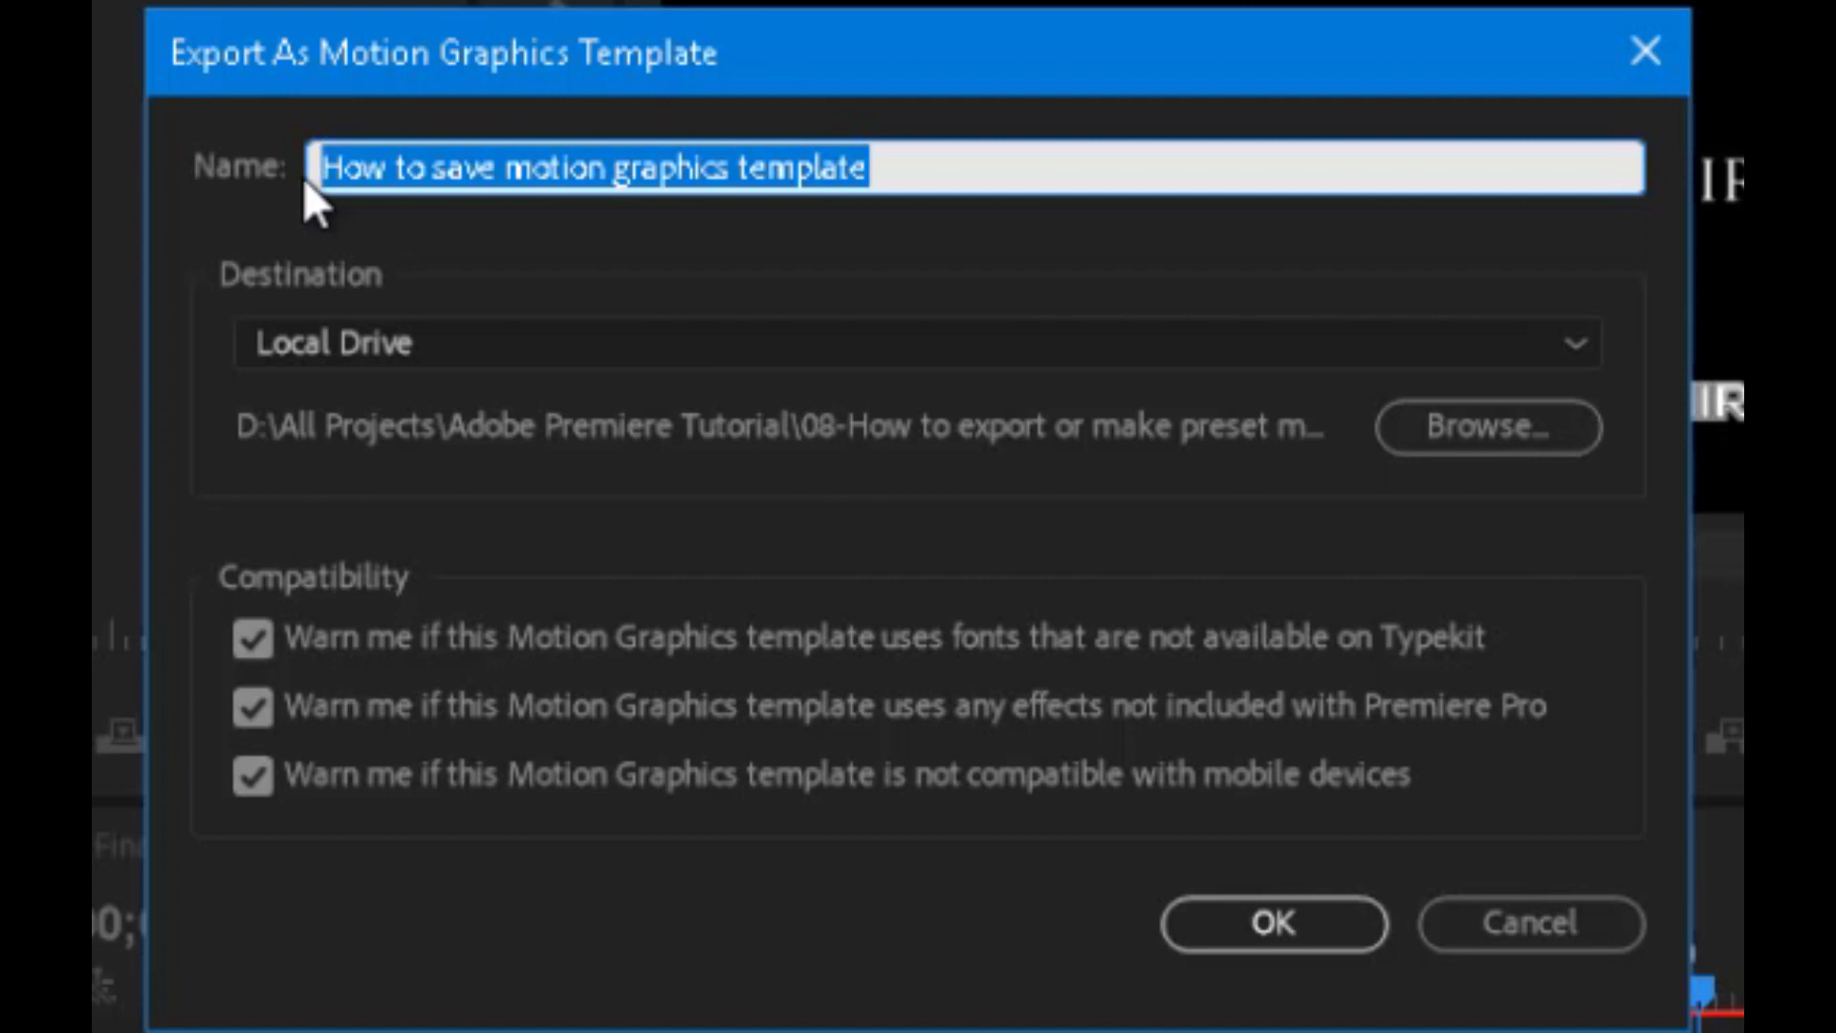
type("Preset")
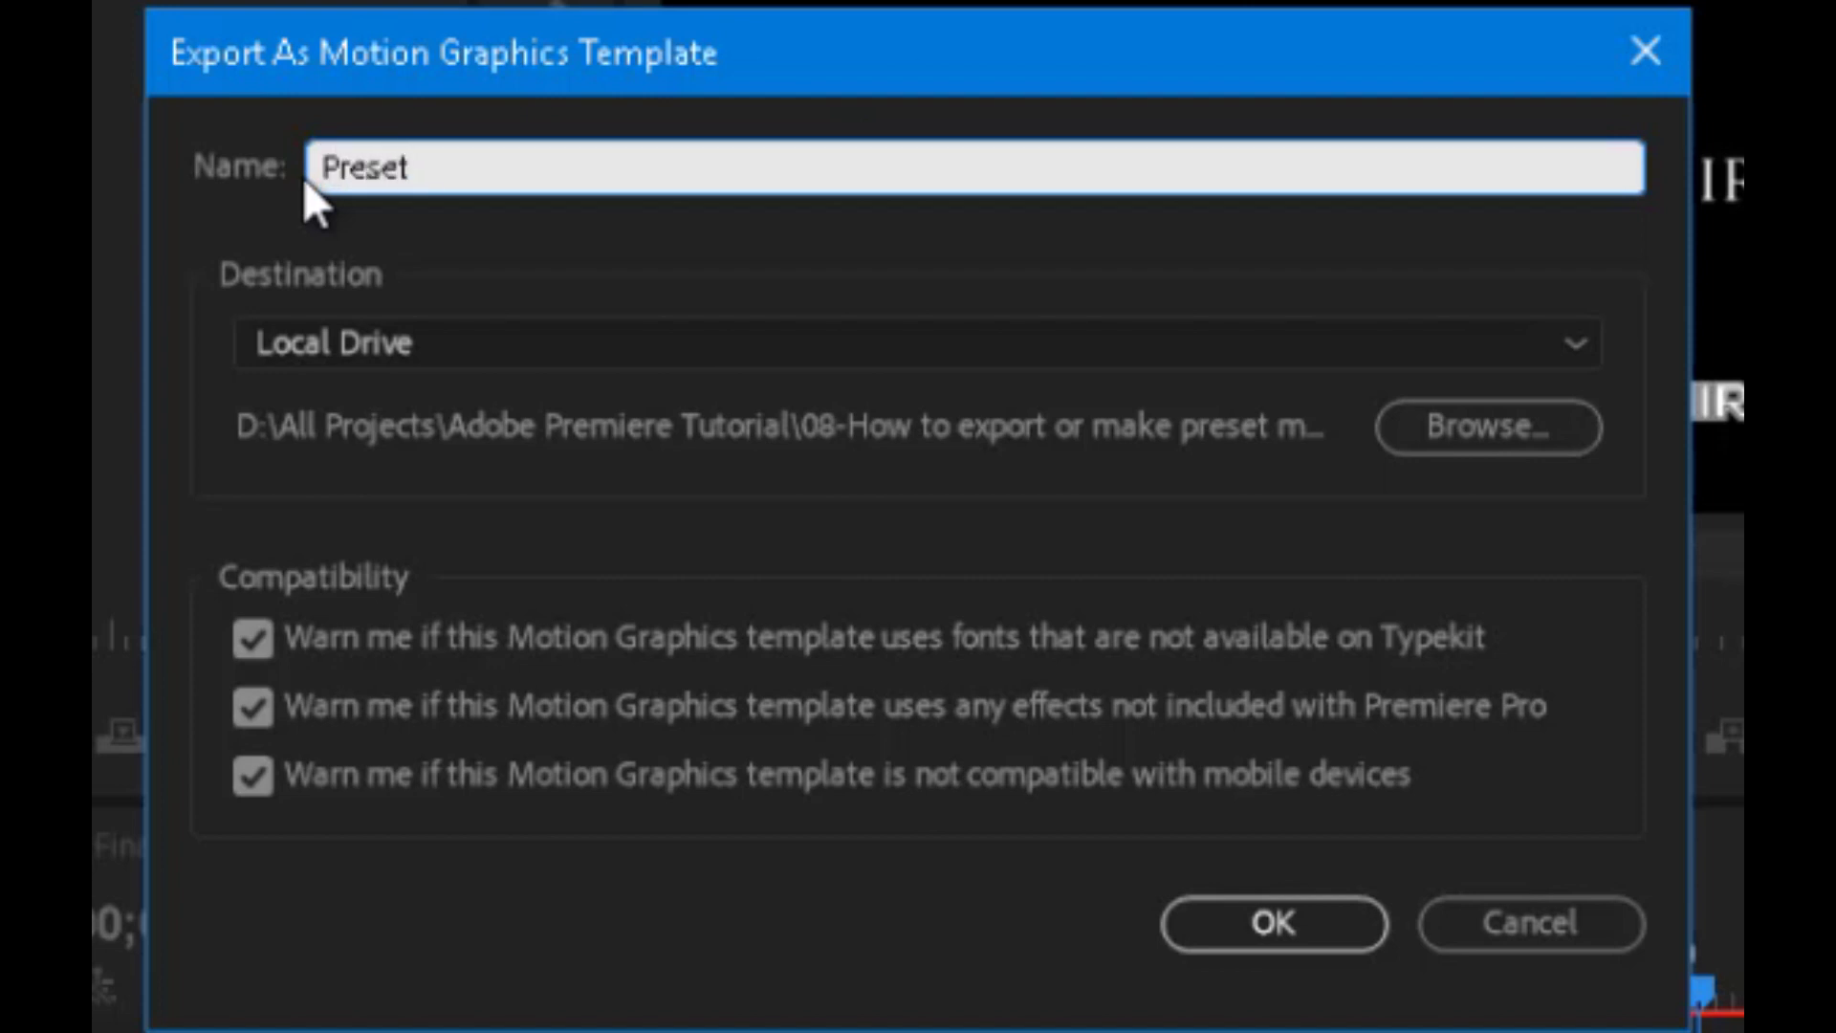
left_click(522, 250)
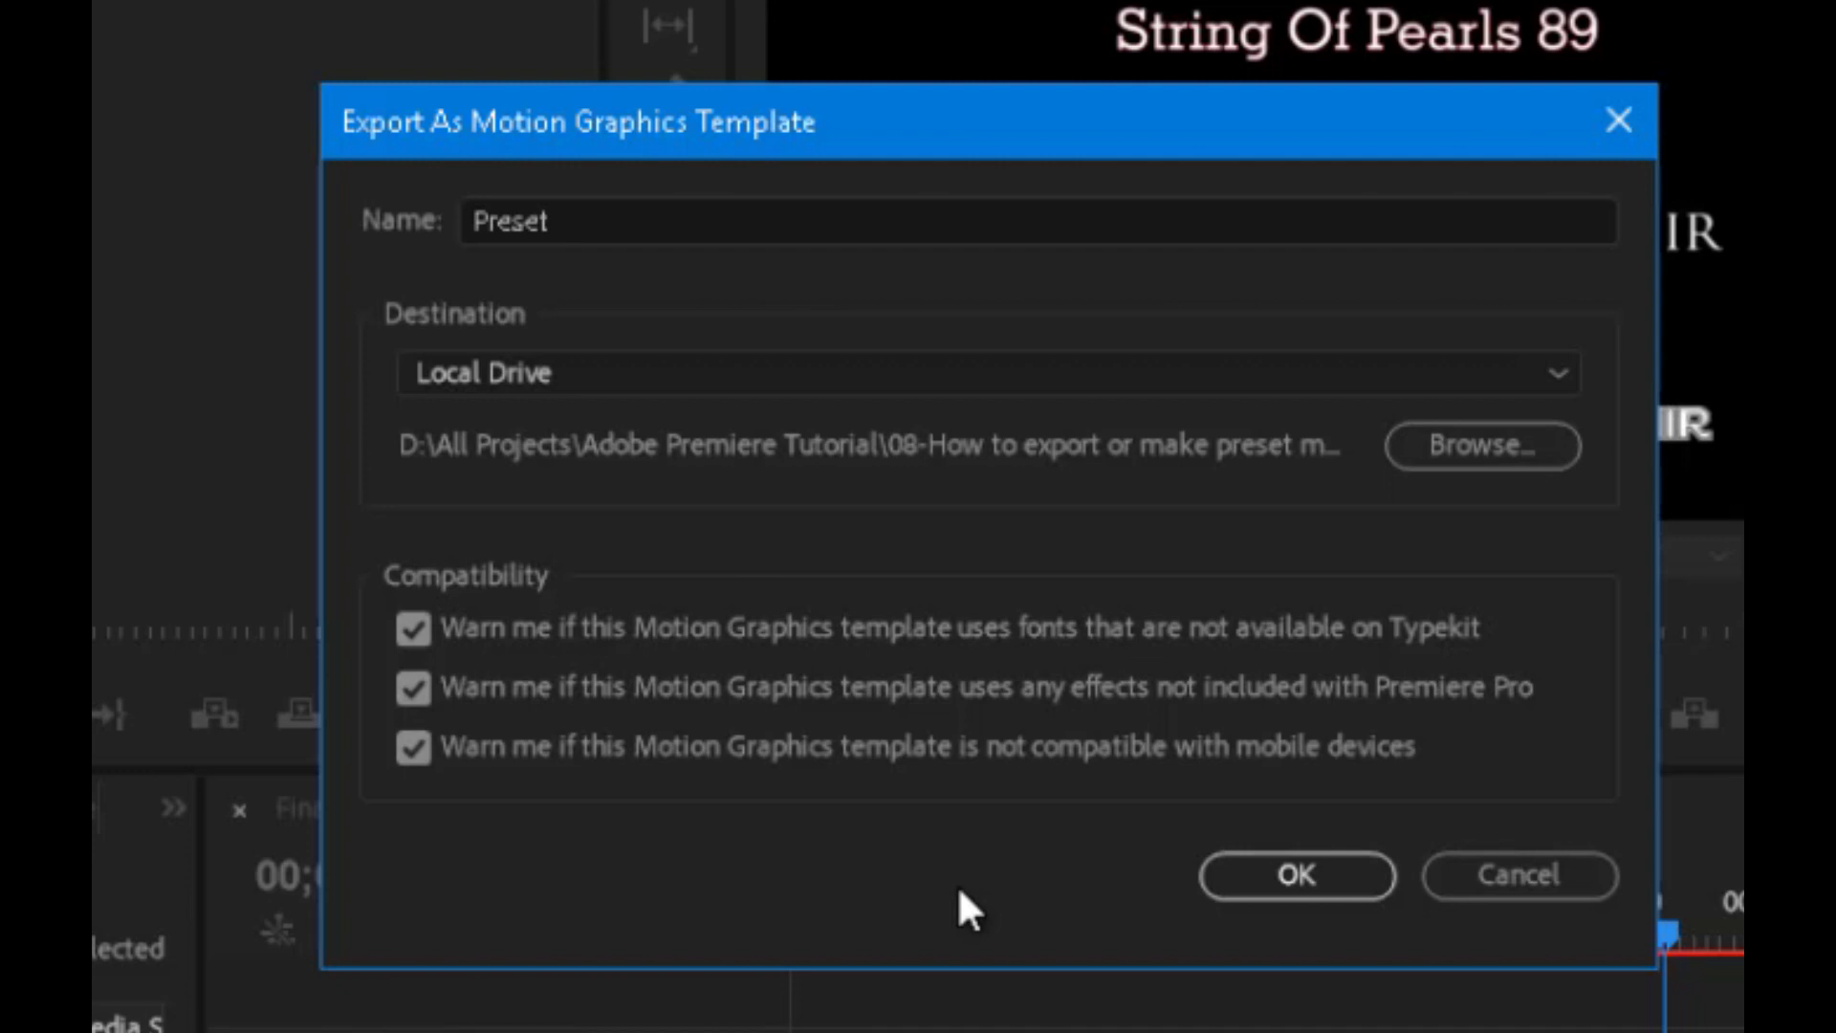
Export the Preset template to the chosen local folder, accepting the compatibility warnings.
left_click(1296, 875)
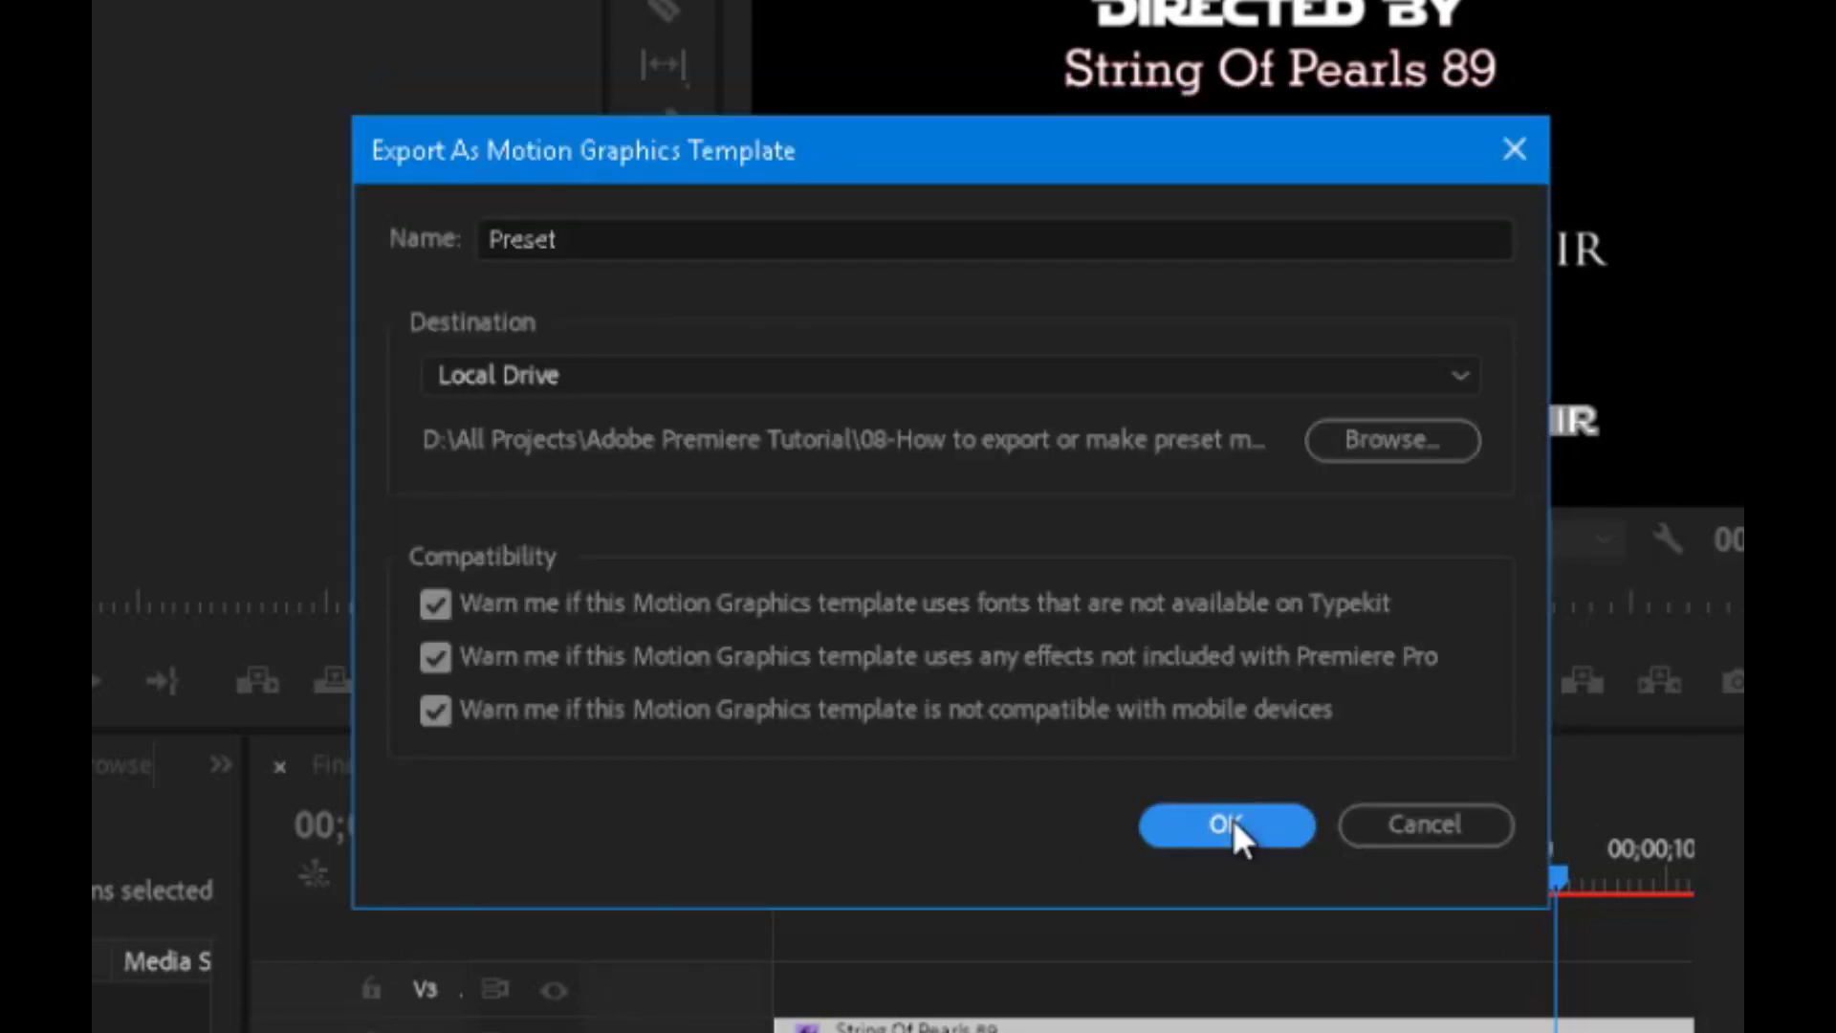
left_click(1232, 821)
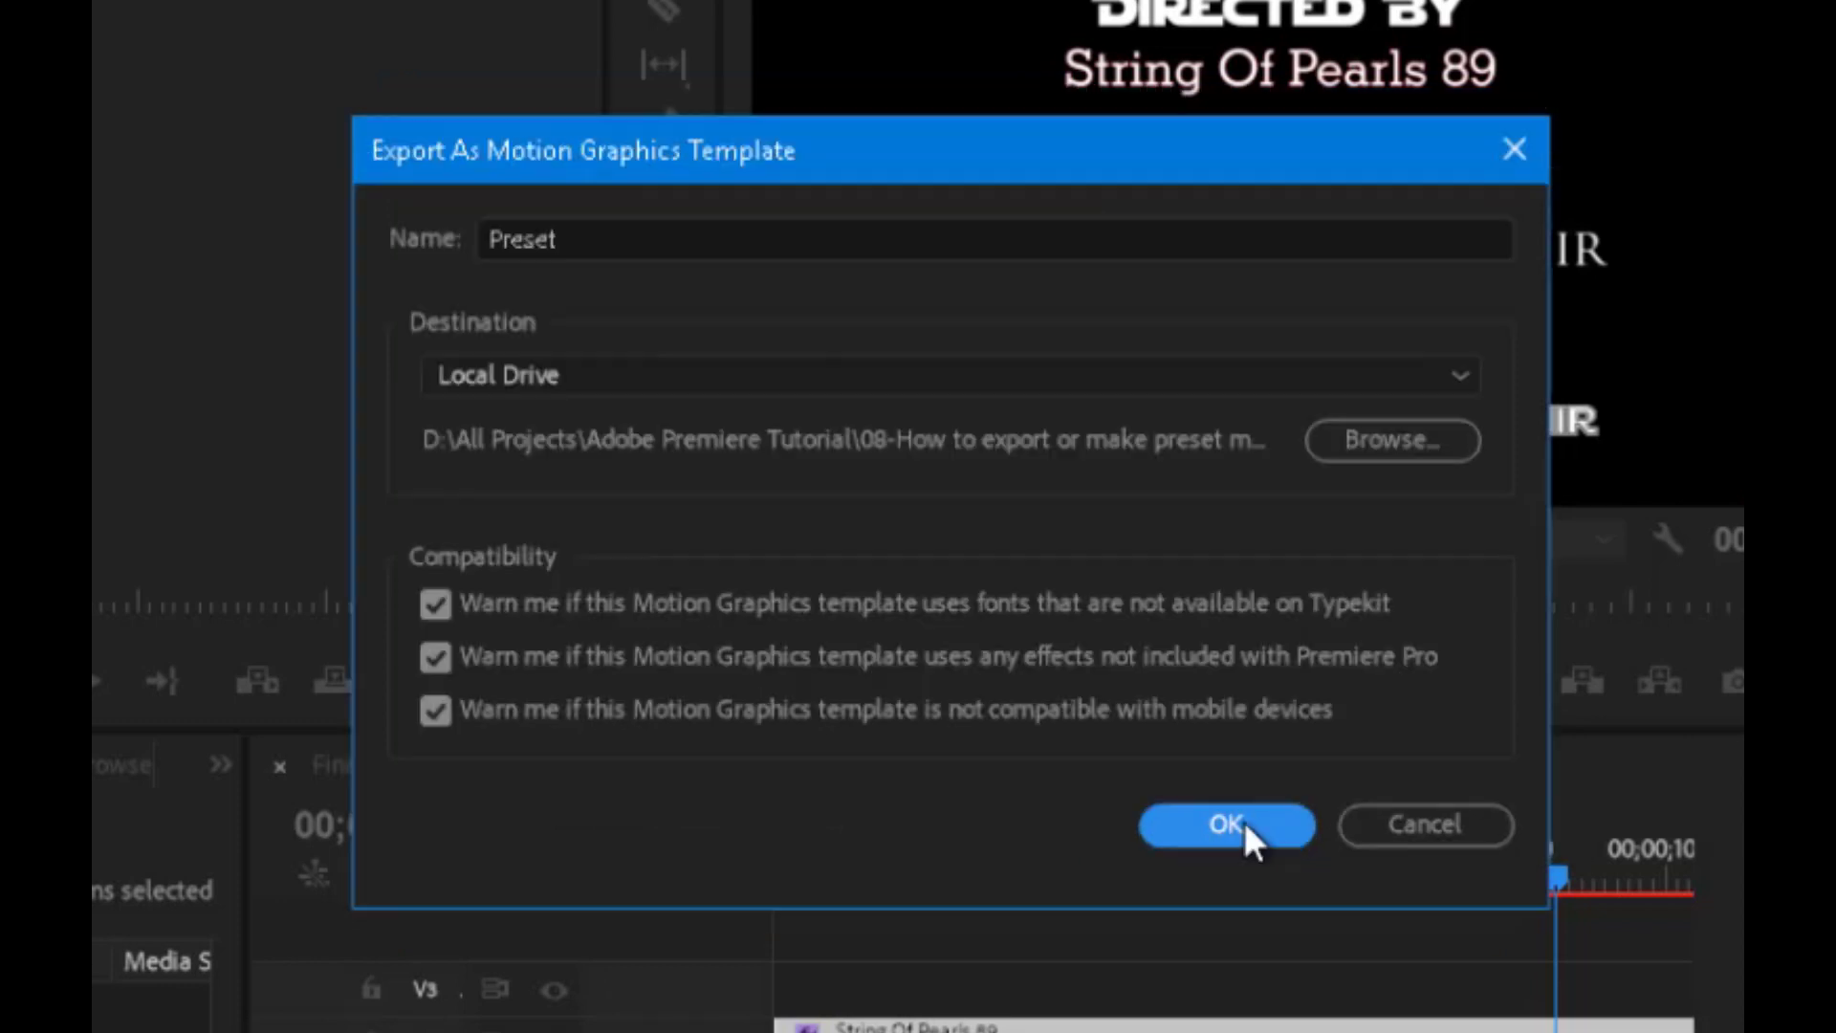
left_click(1245, 824)
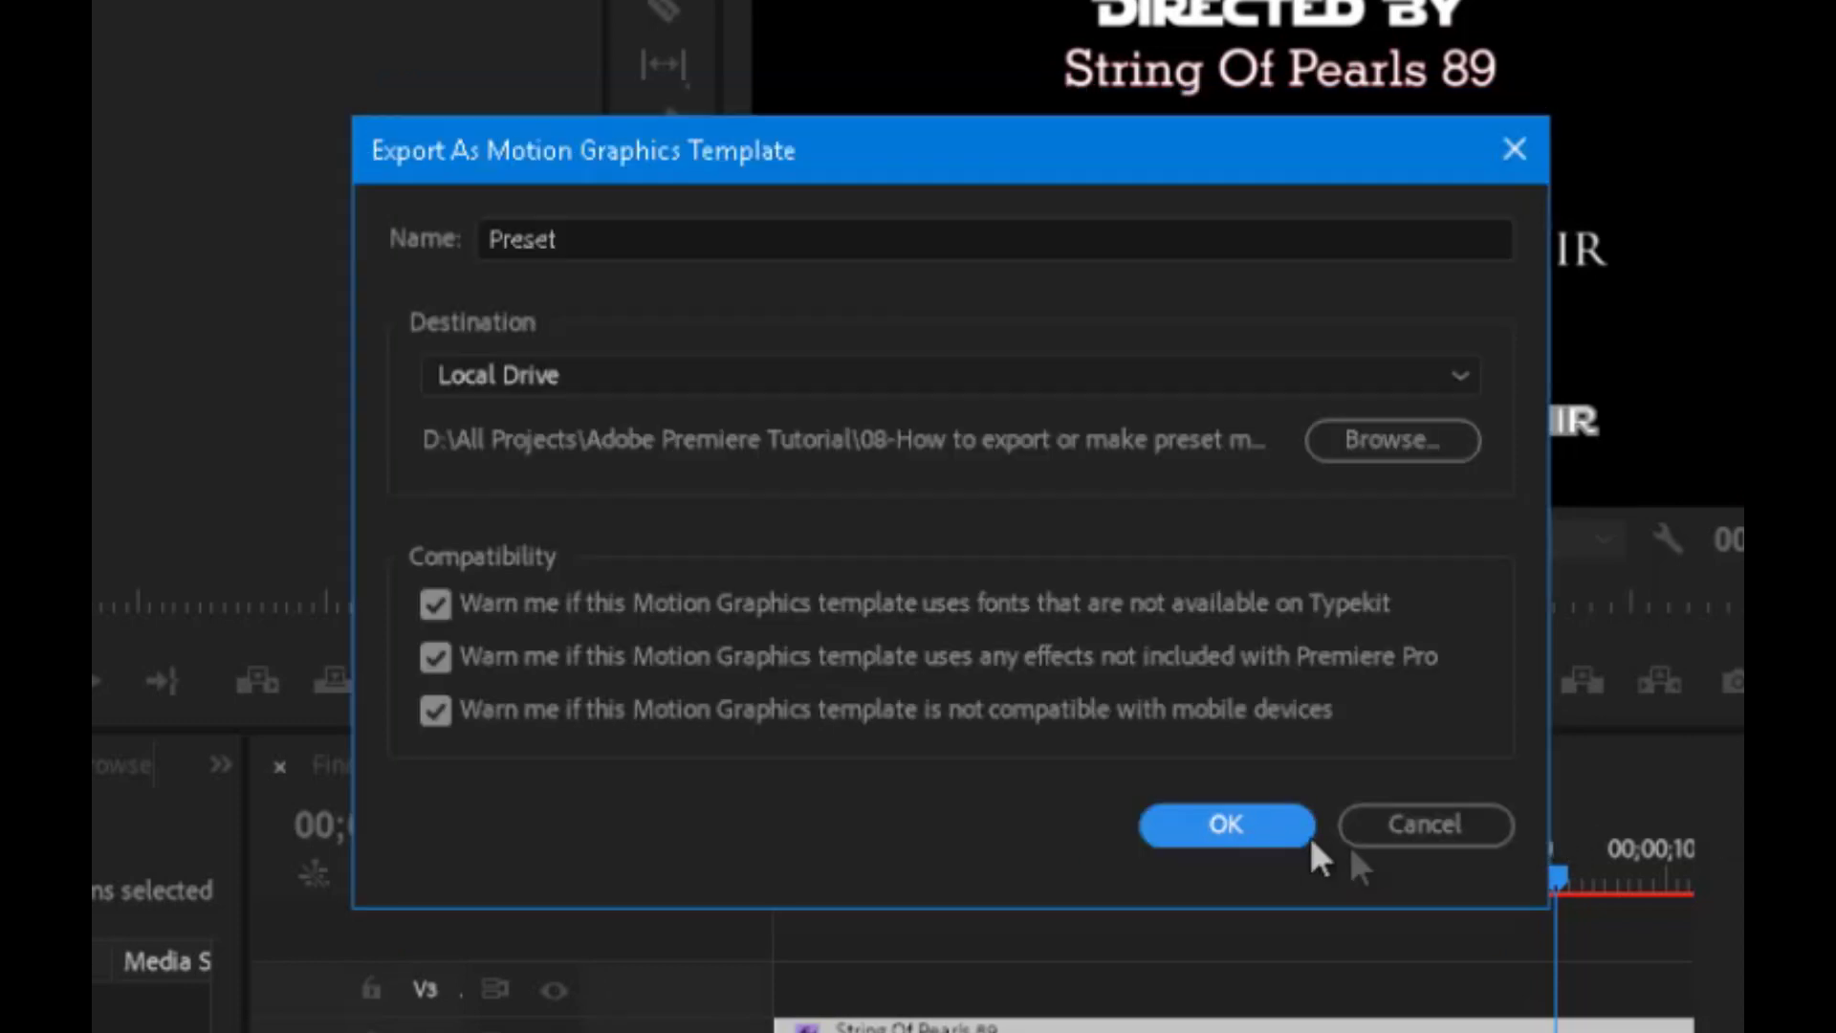
left_click(1282, 828)
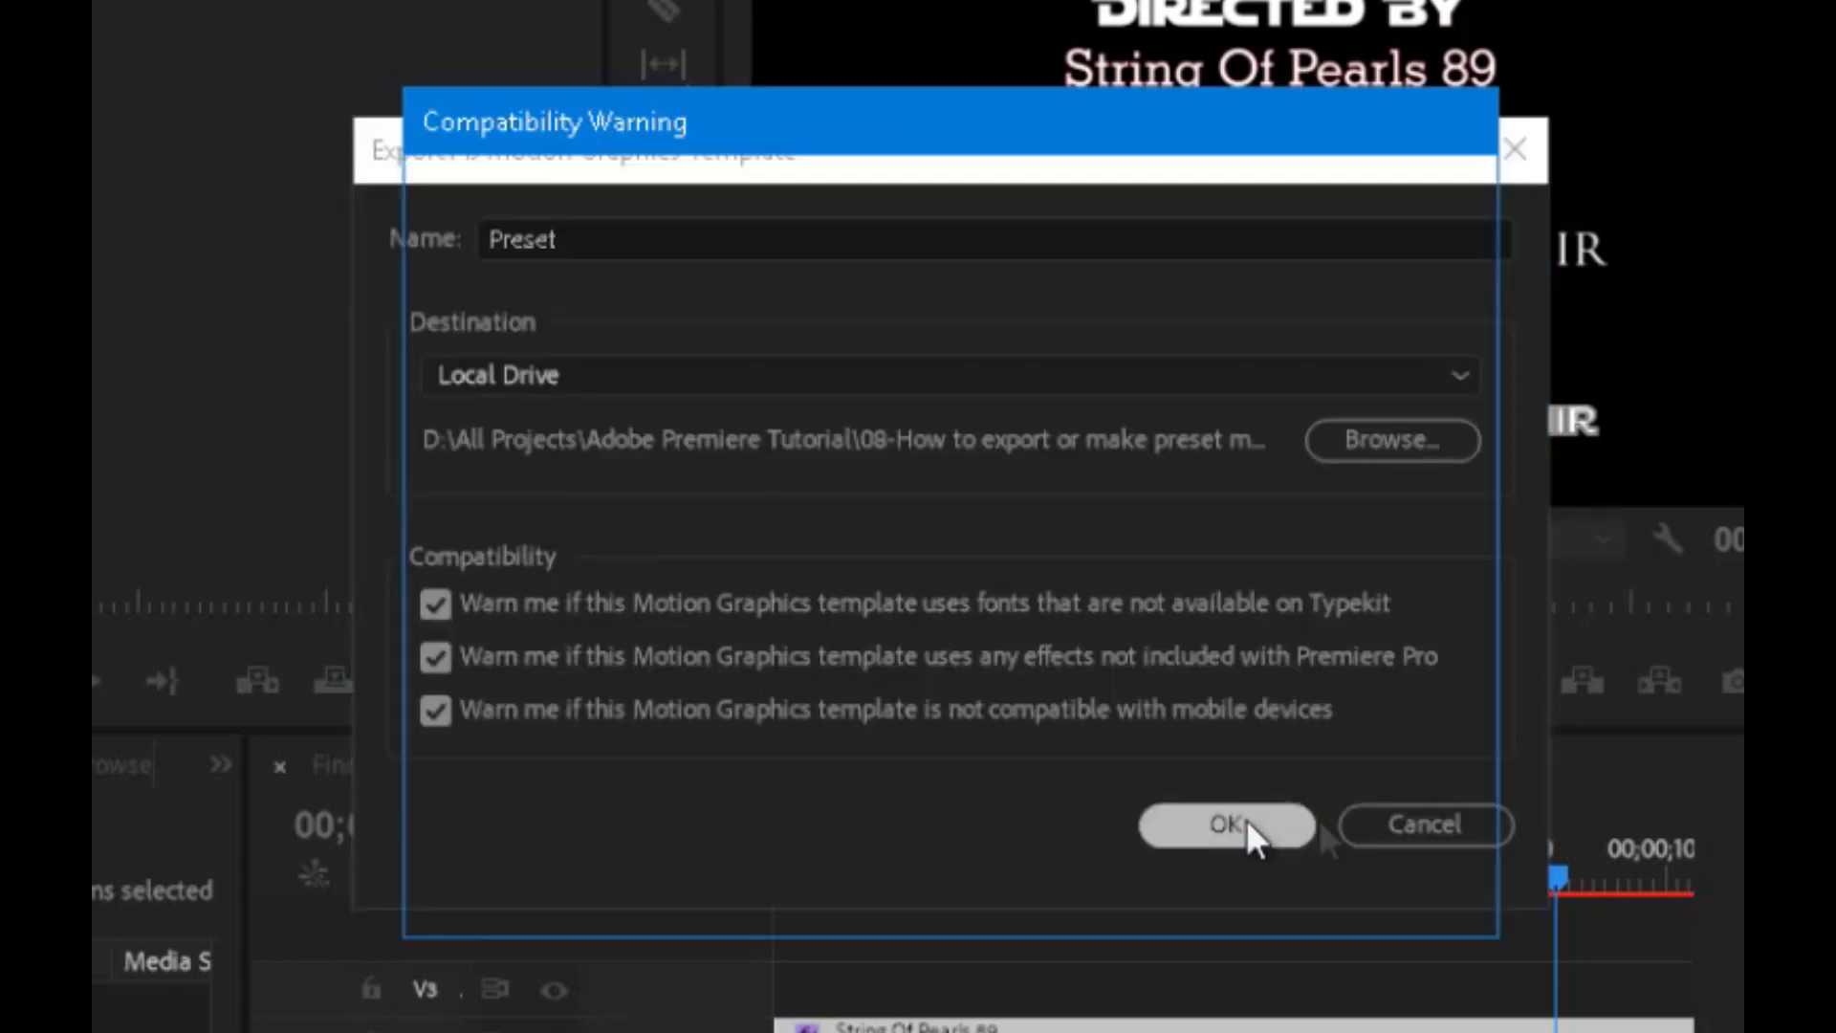
left_click(1247, 823)
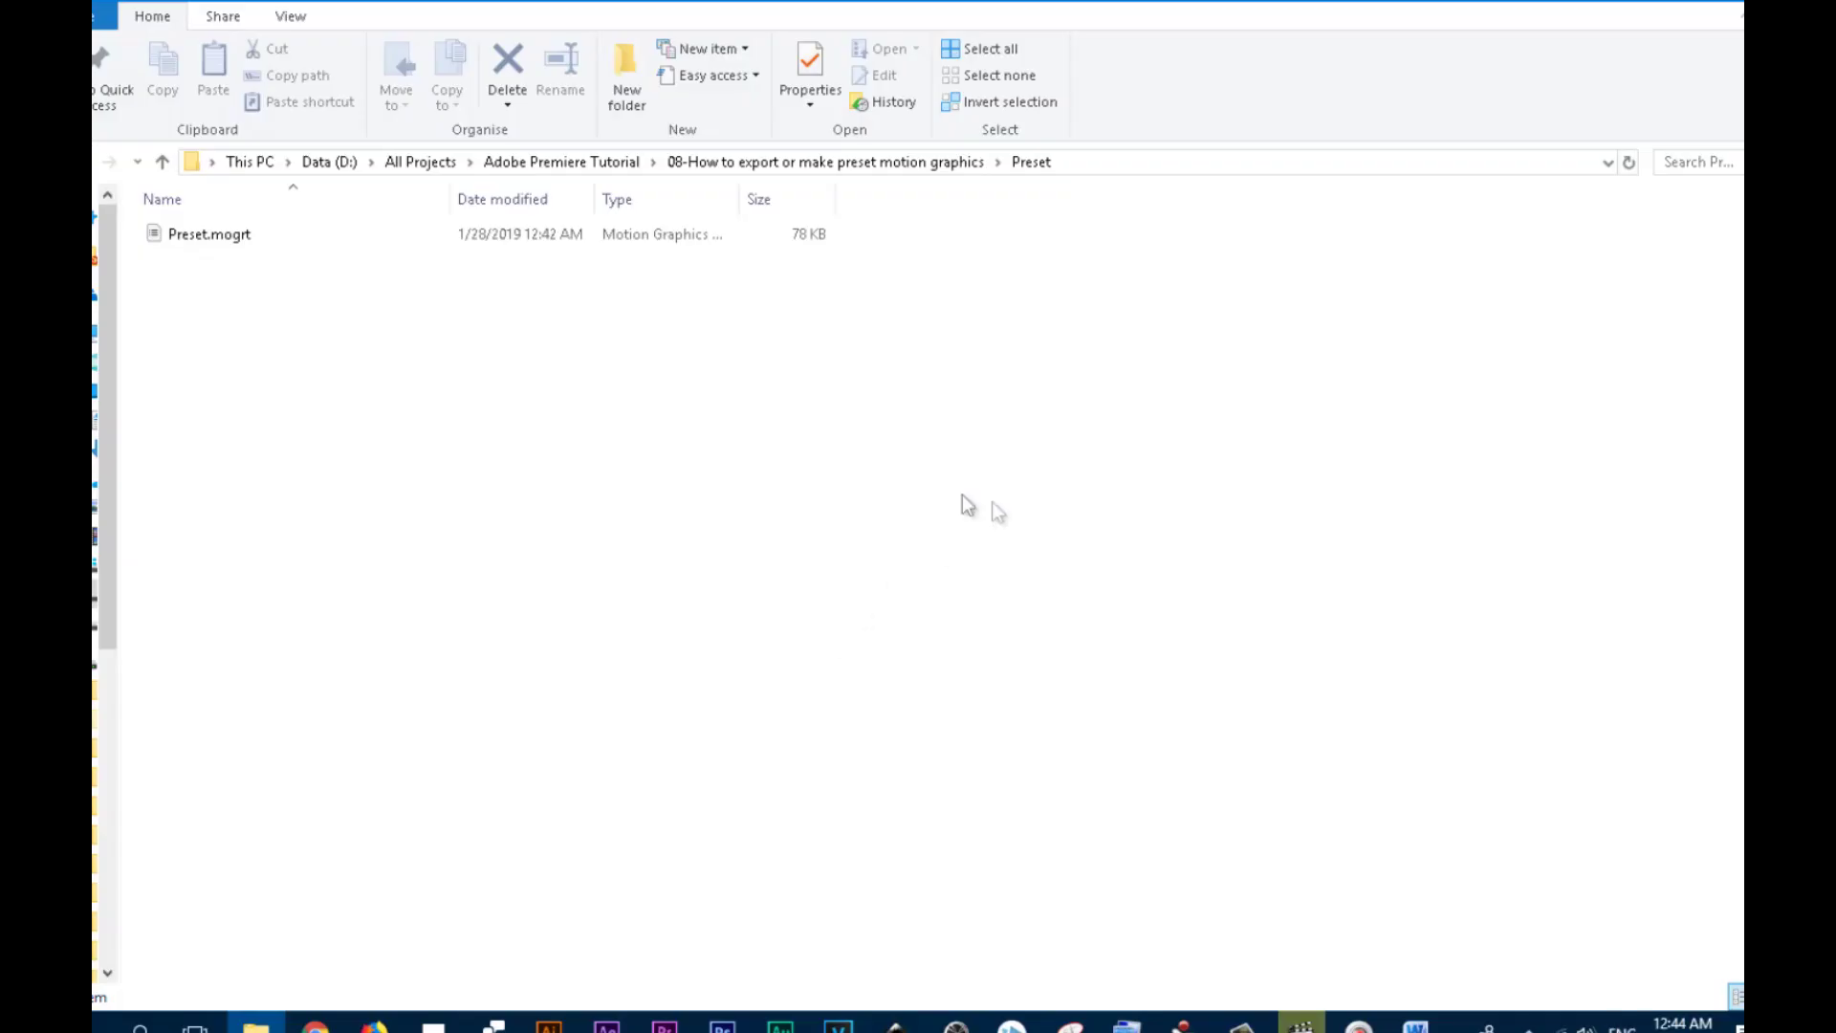
In File Explorer, display the Preset folder's exported .mogrt file as extra large icons.
right_click(992, 417)
mouse_move(1086, 432)
left_click(1376, 431)
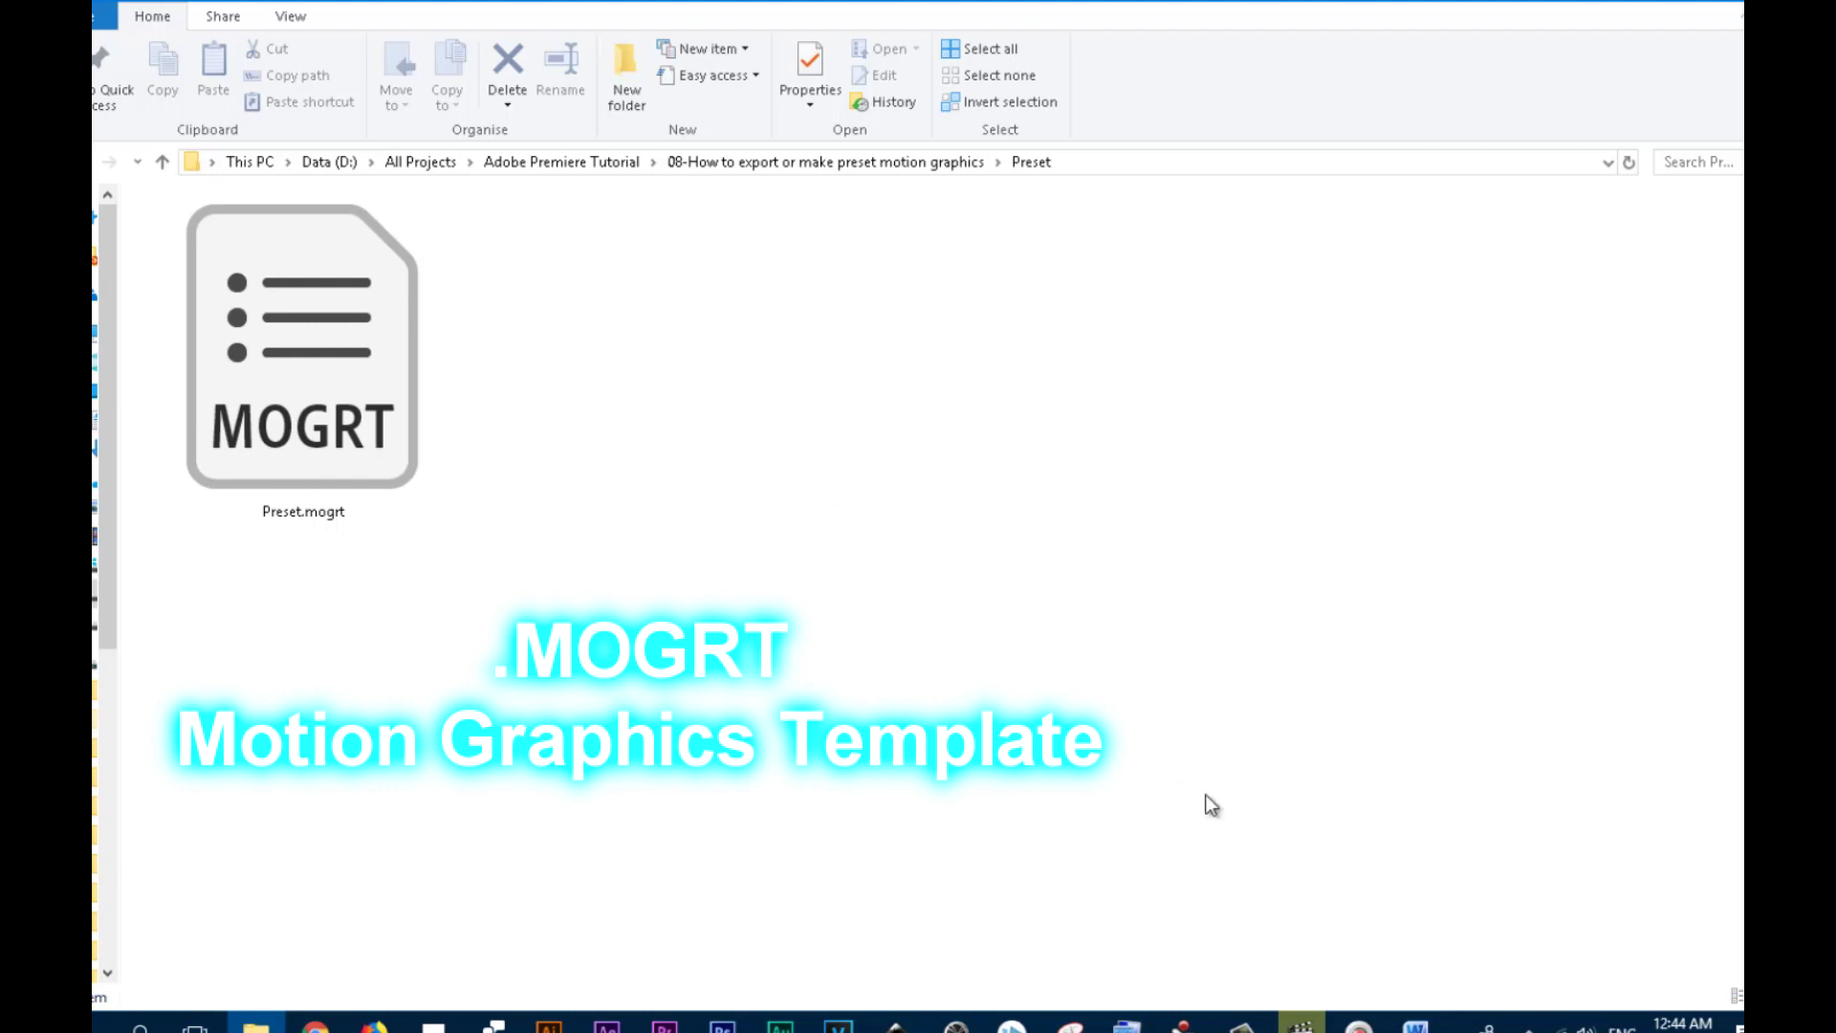
key("ctrl+shift+6")
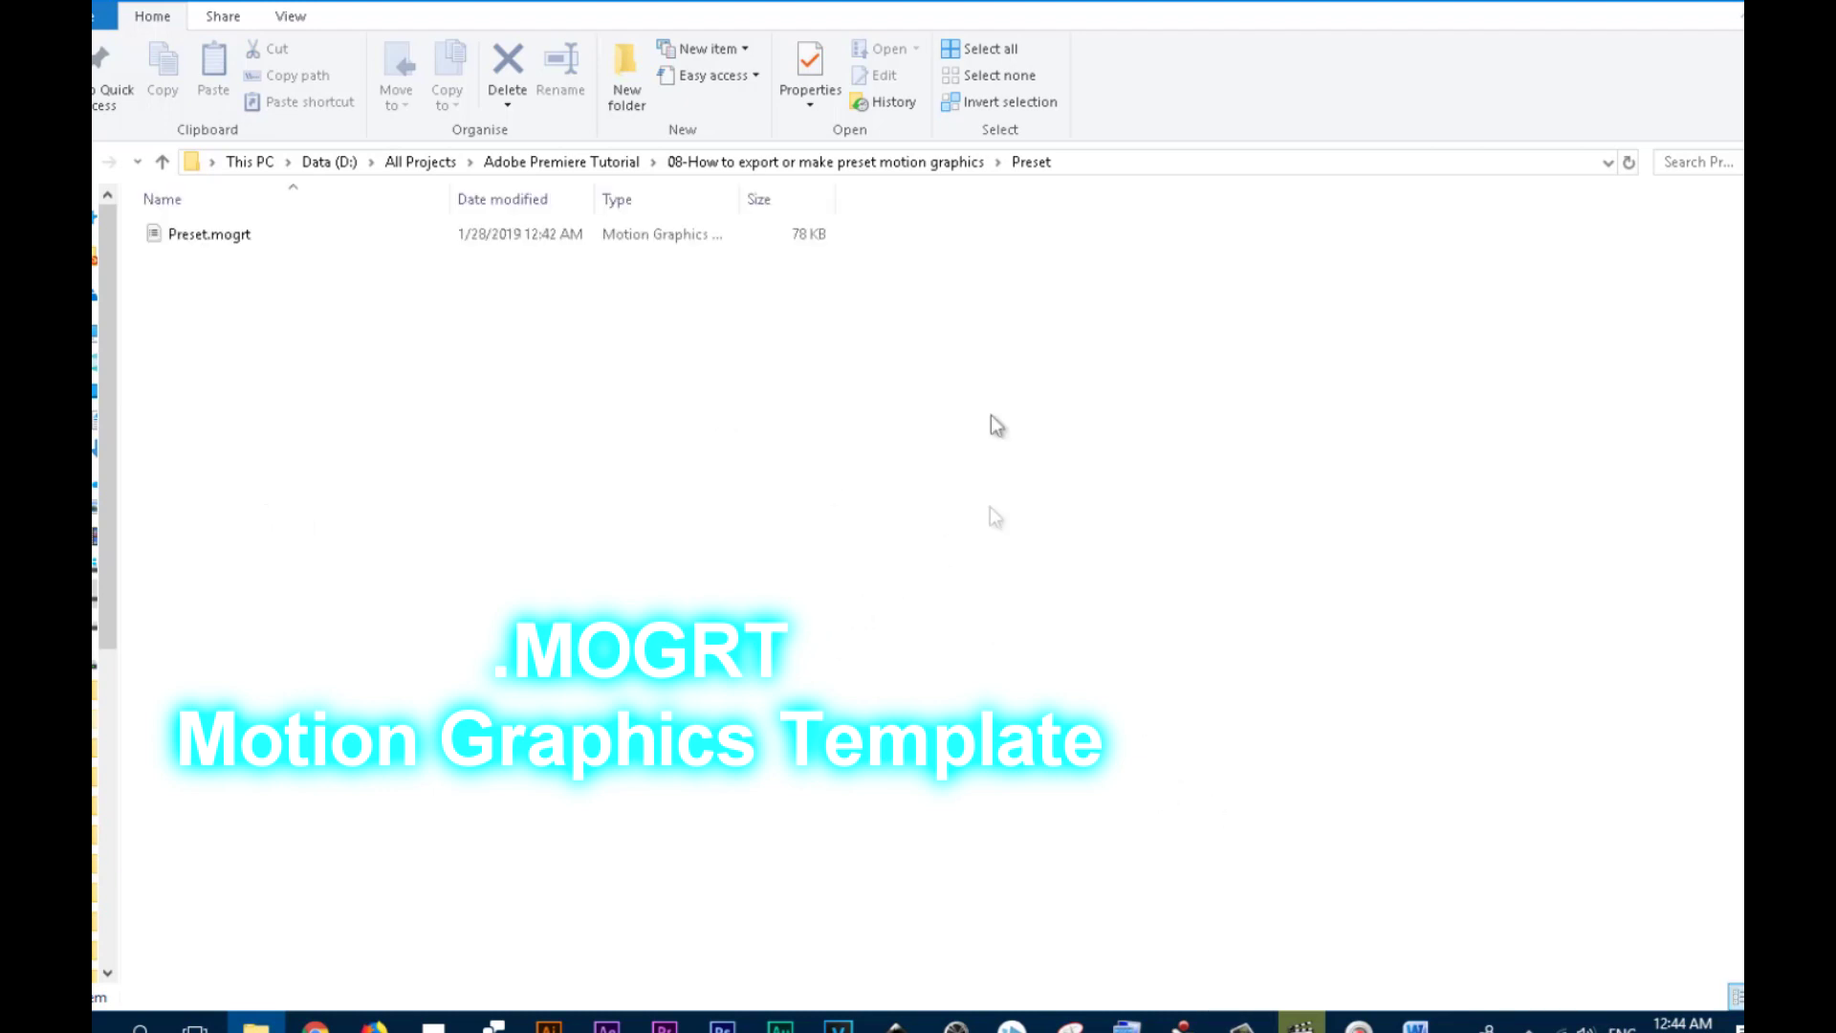
right_click(994, 417)
mouse_move(1084, 422)
left_click(1374, 431)
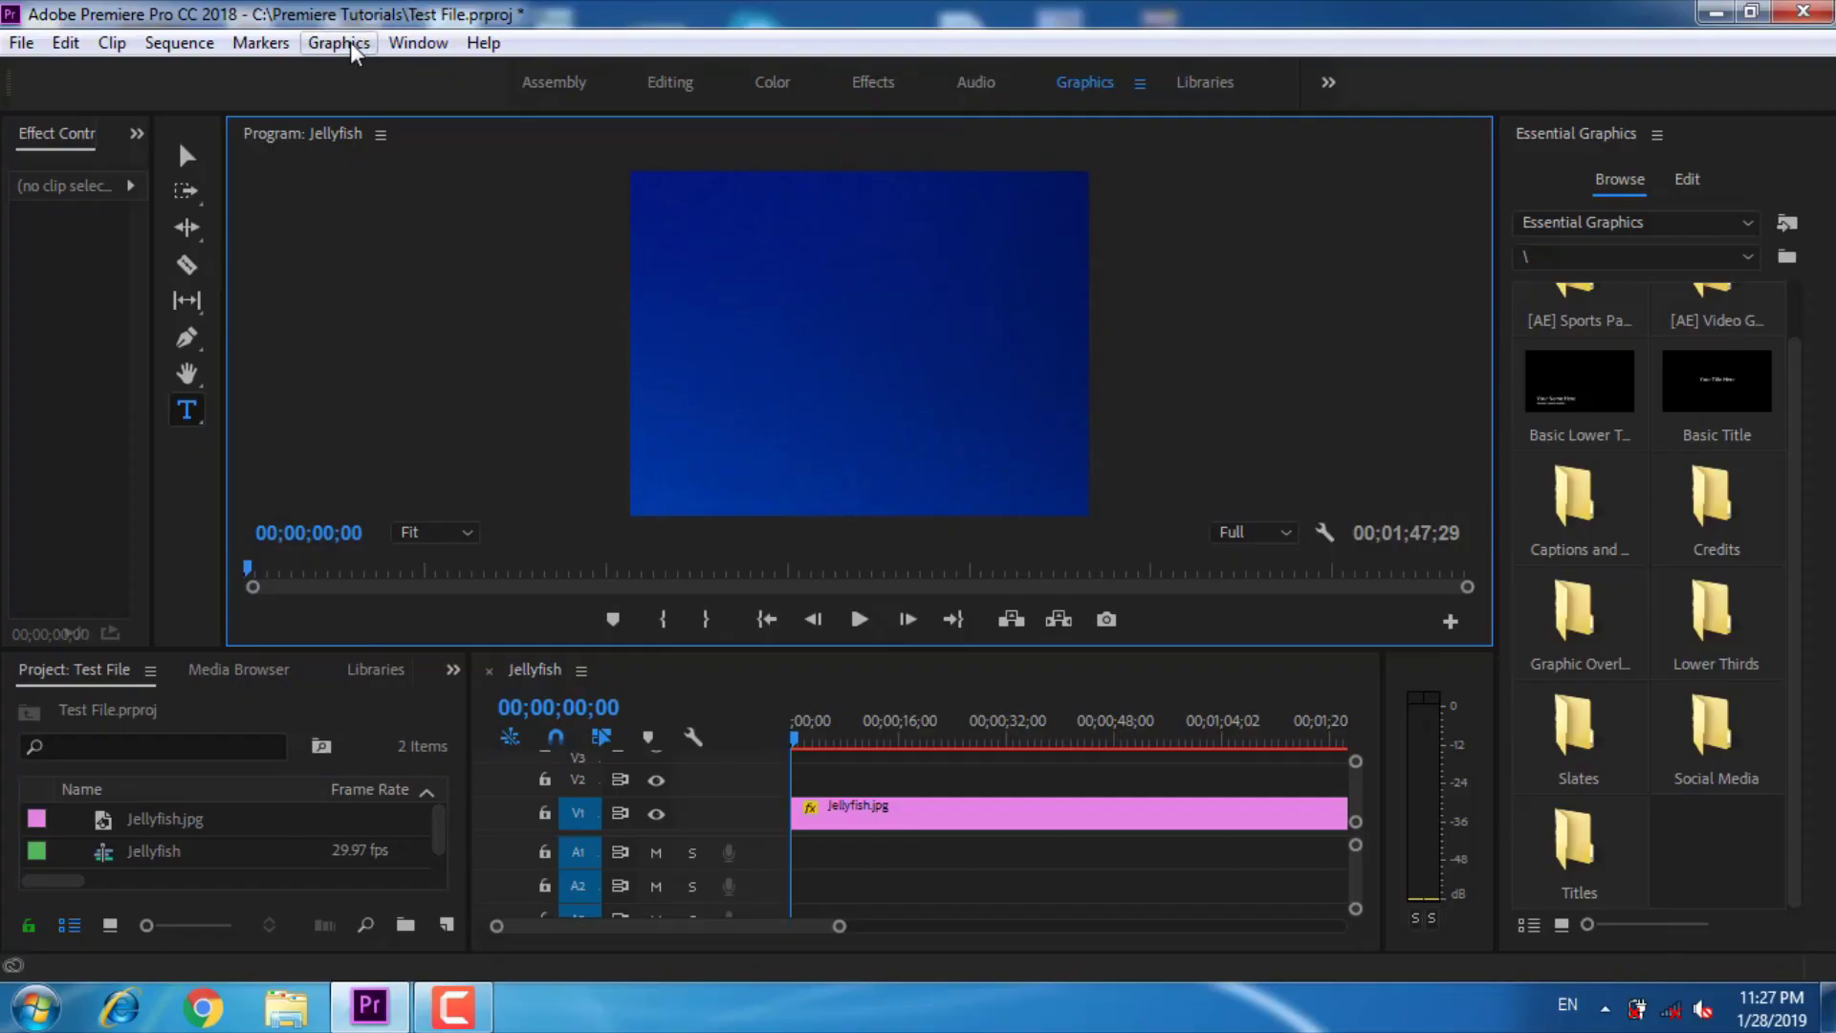
In the Test File project in Premiere Pro, install the motion graphics template Preset.mogrt from the Preset folder on drive H.
left_click(341, 43)
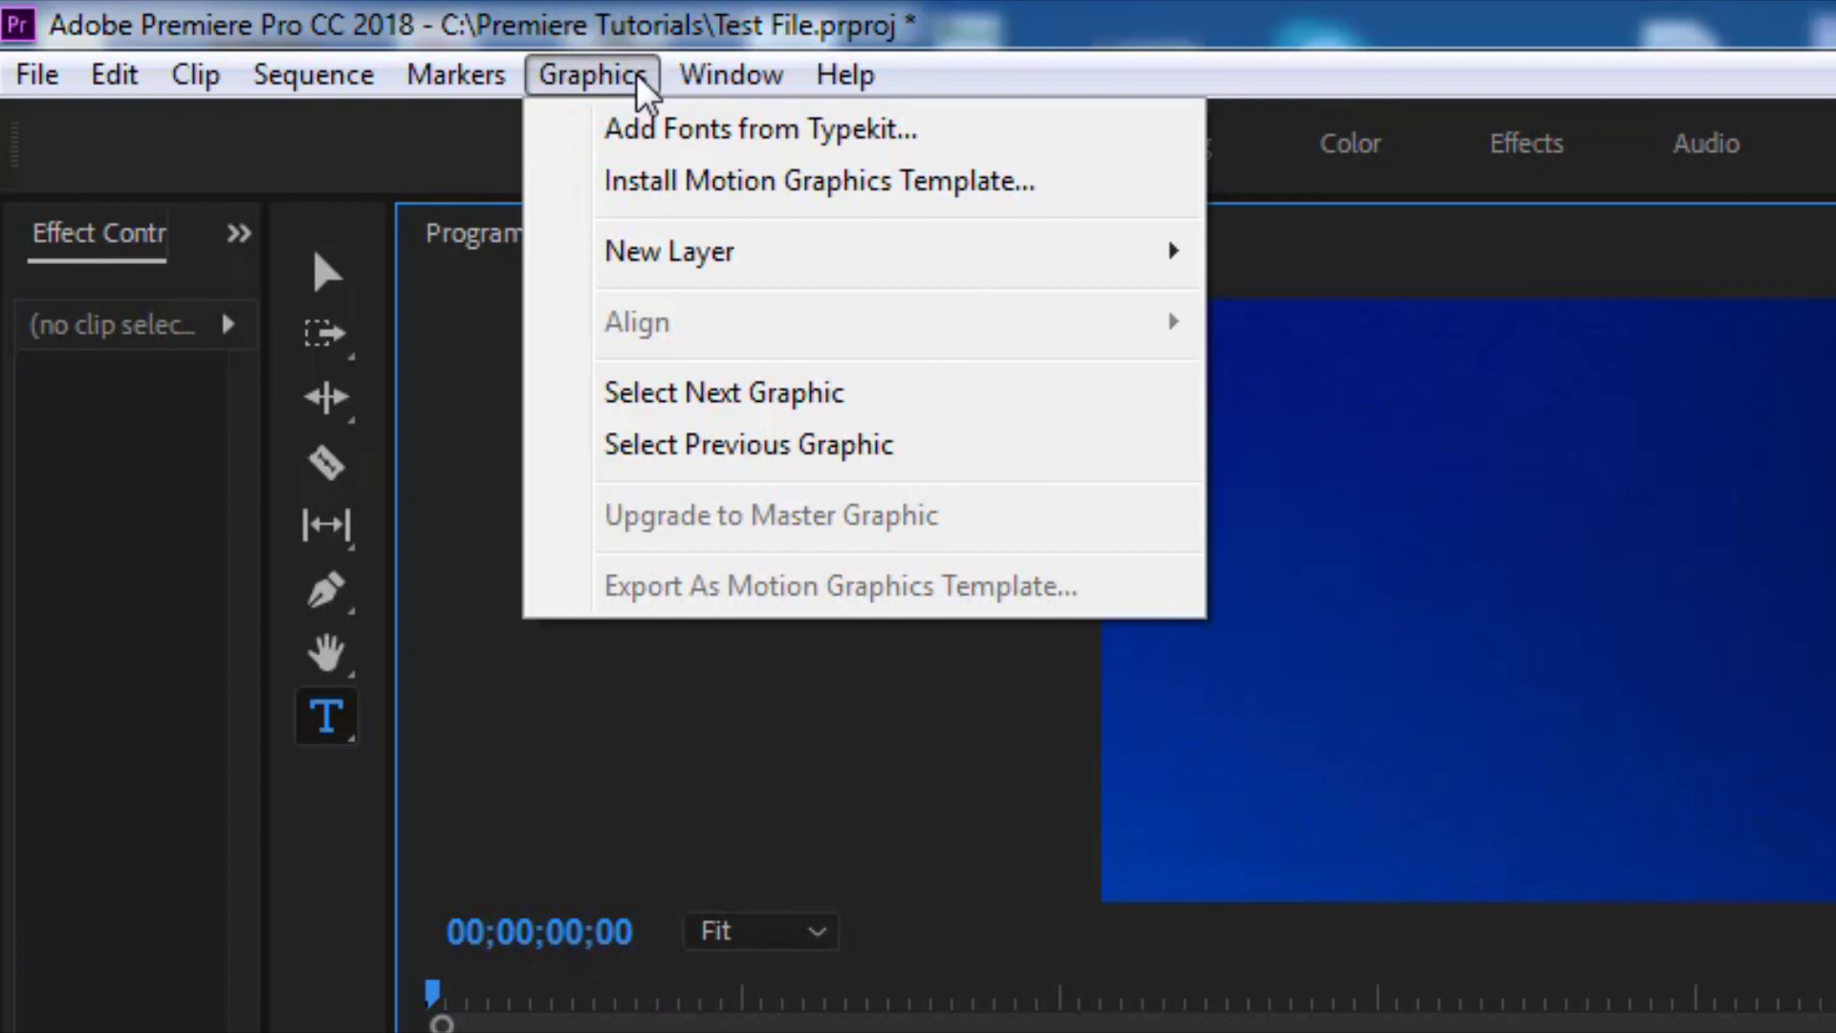
left_click(1090, 186)
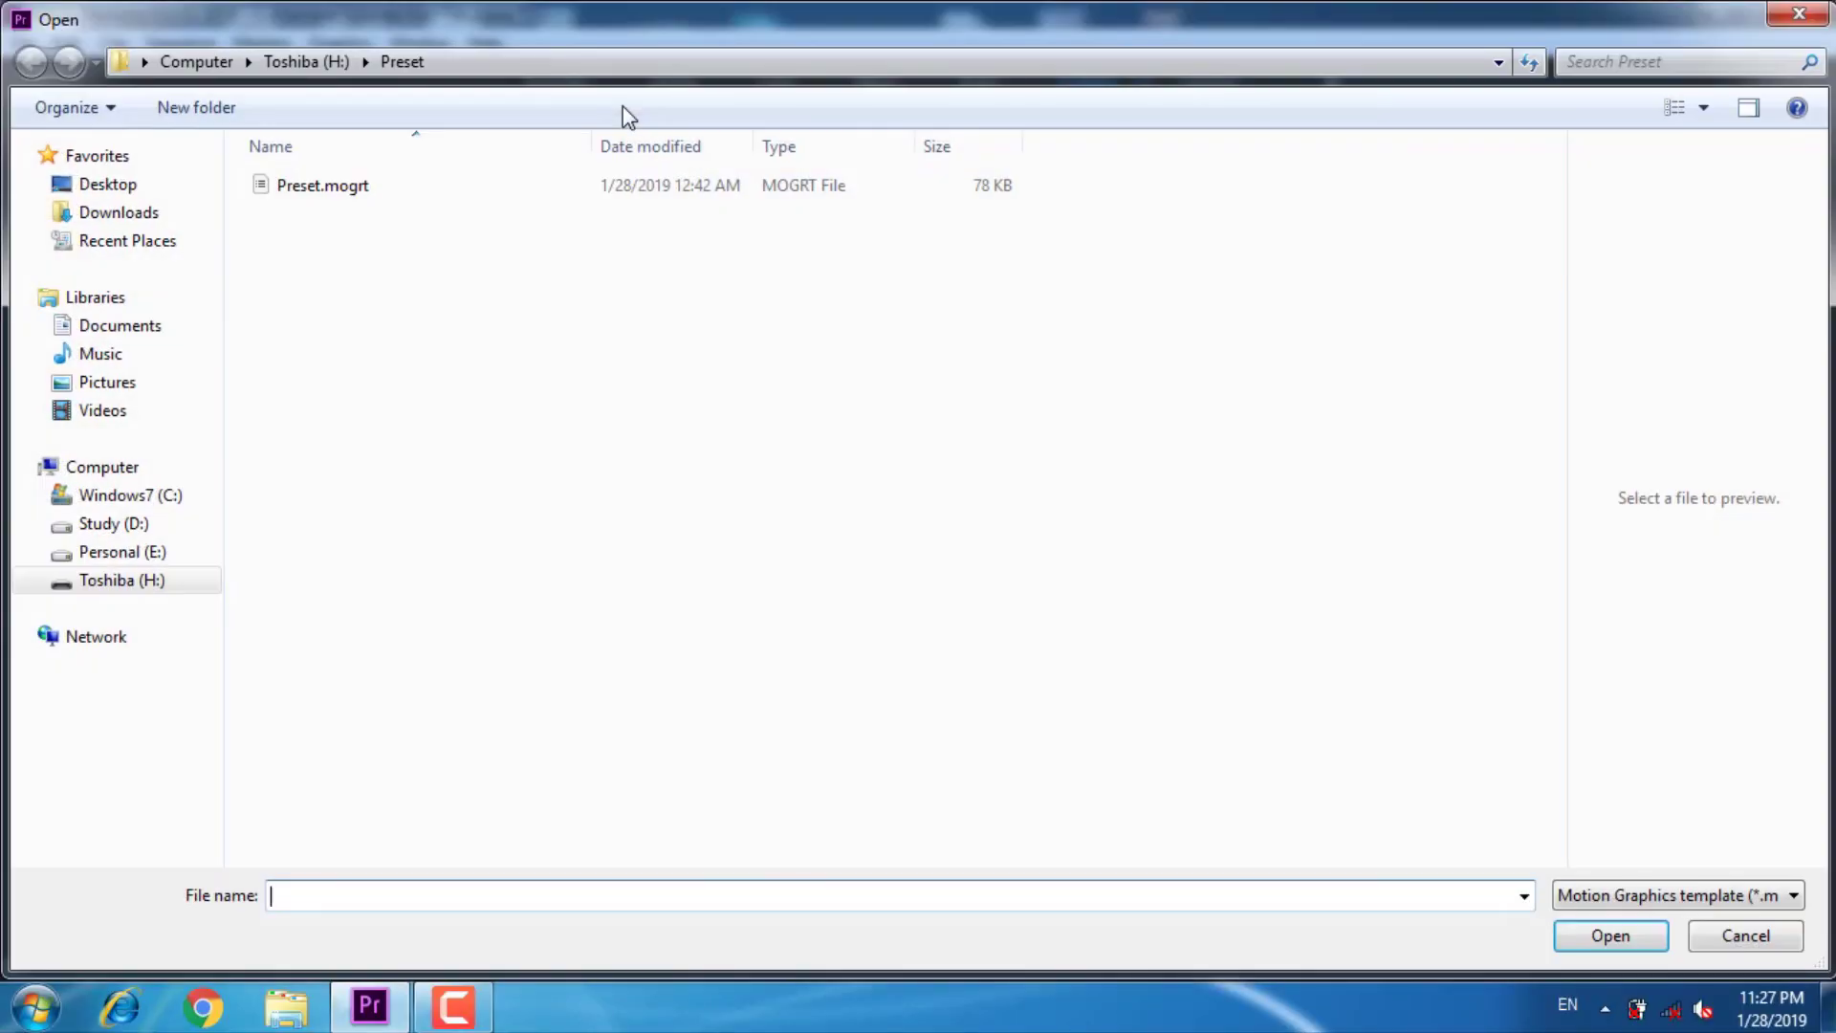
left_click(325, 185)
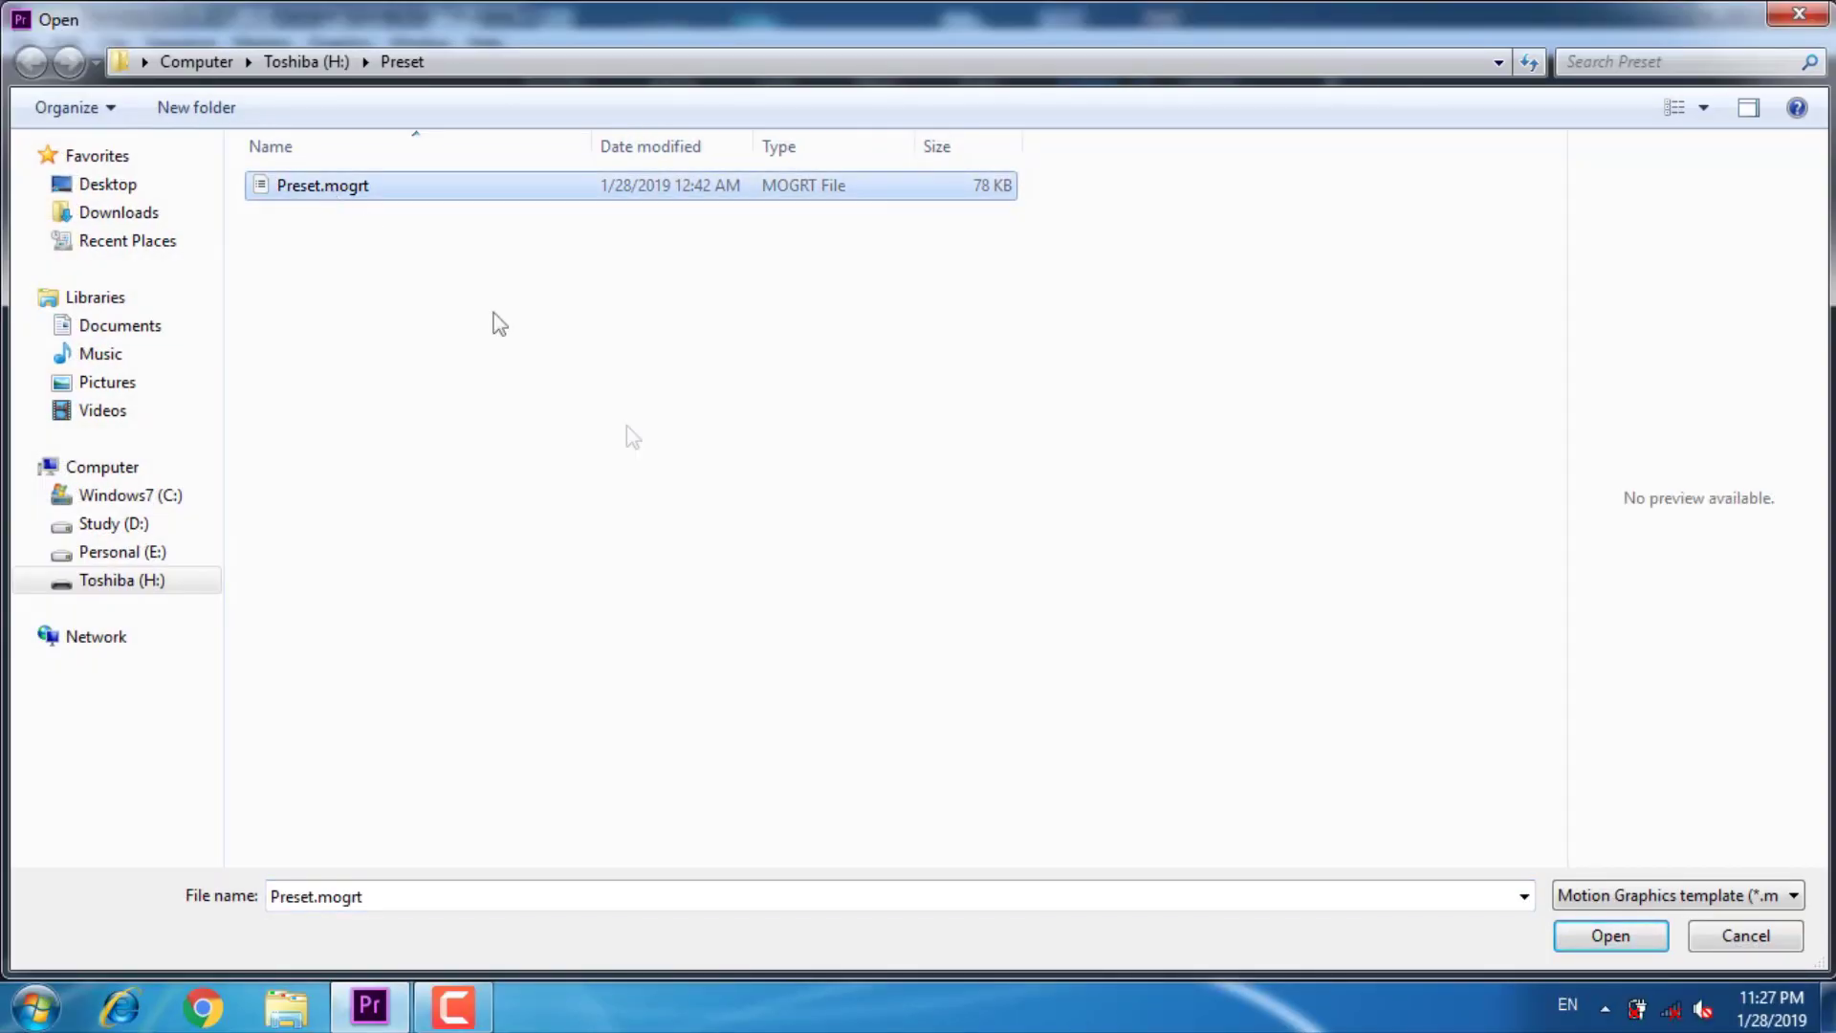
left_click(1614, 937)
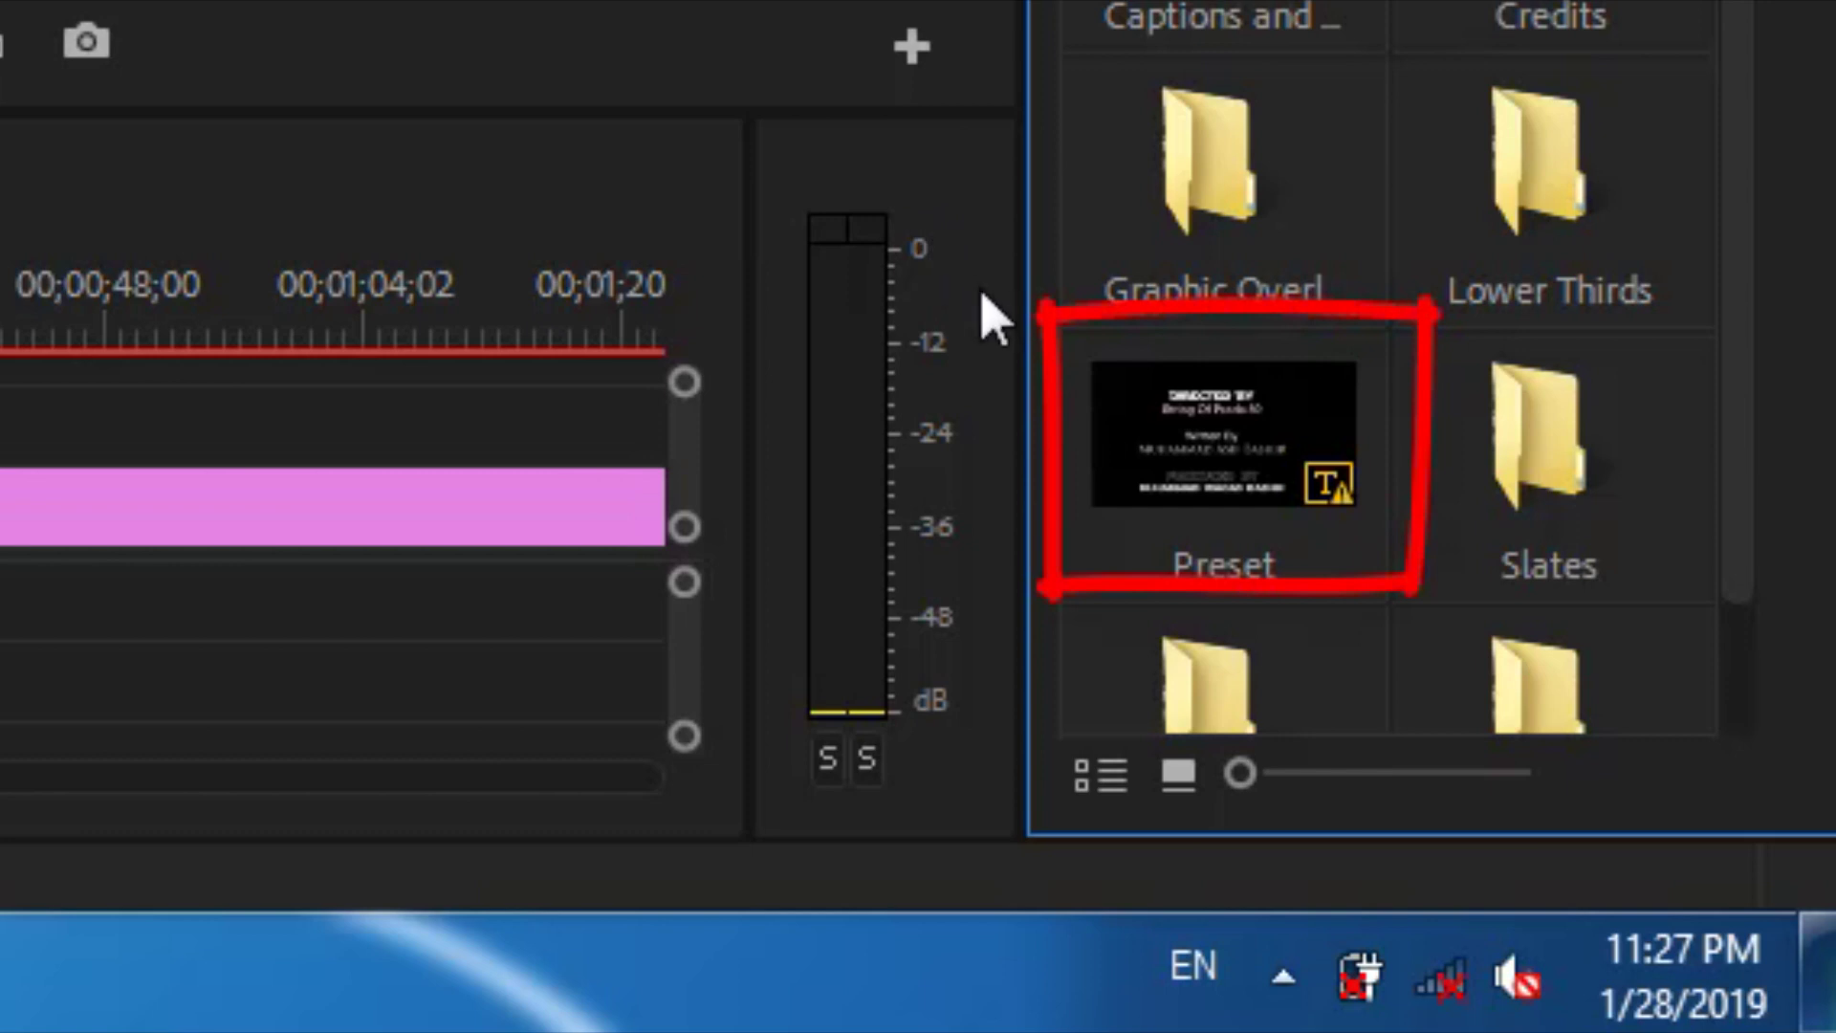
Confirm the Preset export in the original project and accept the warning about fonts not synced from Typekit.
mouse_move(1339, 532)
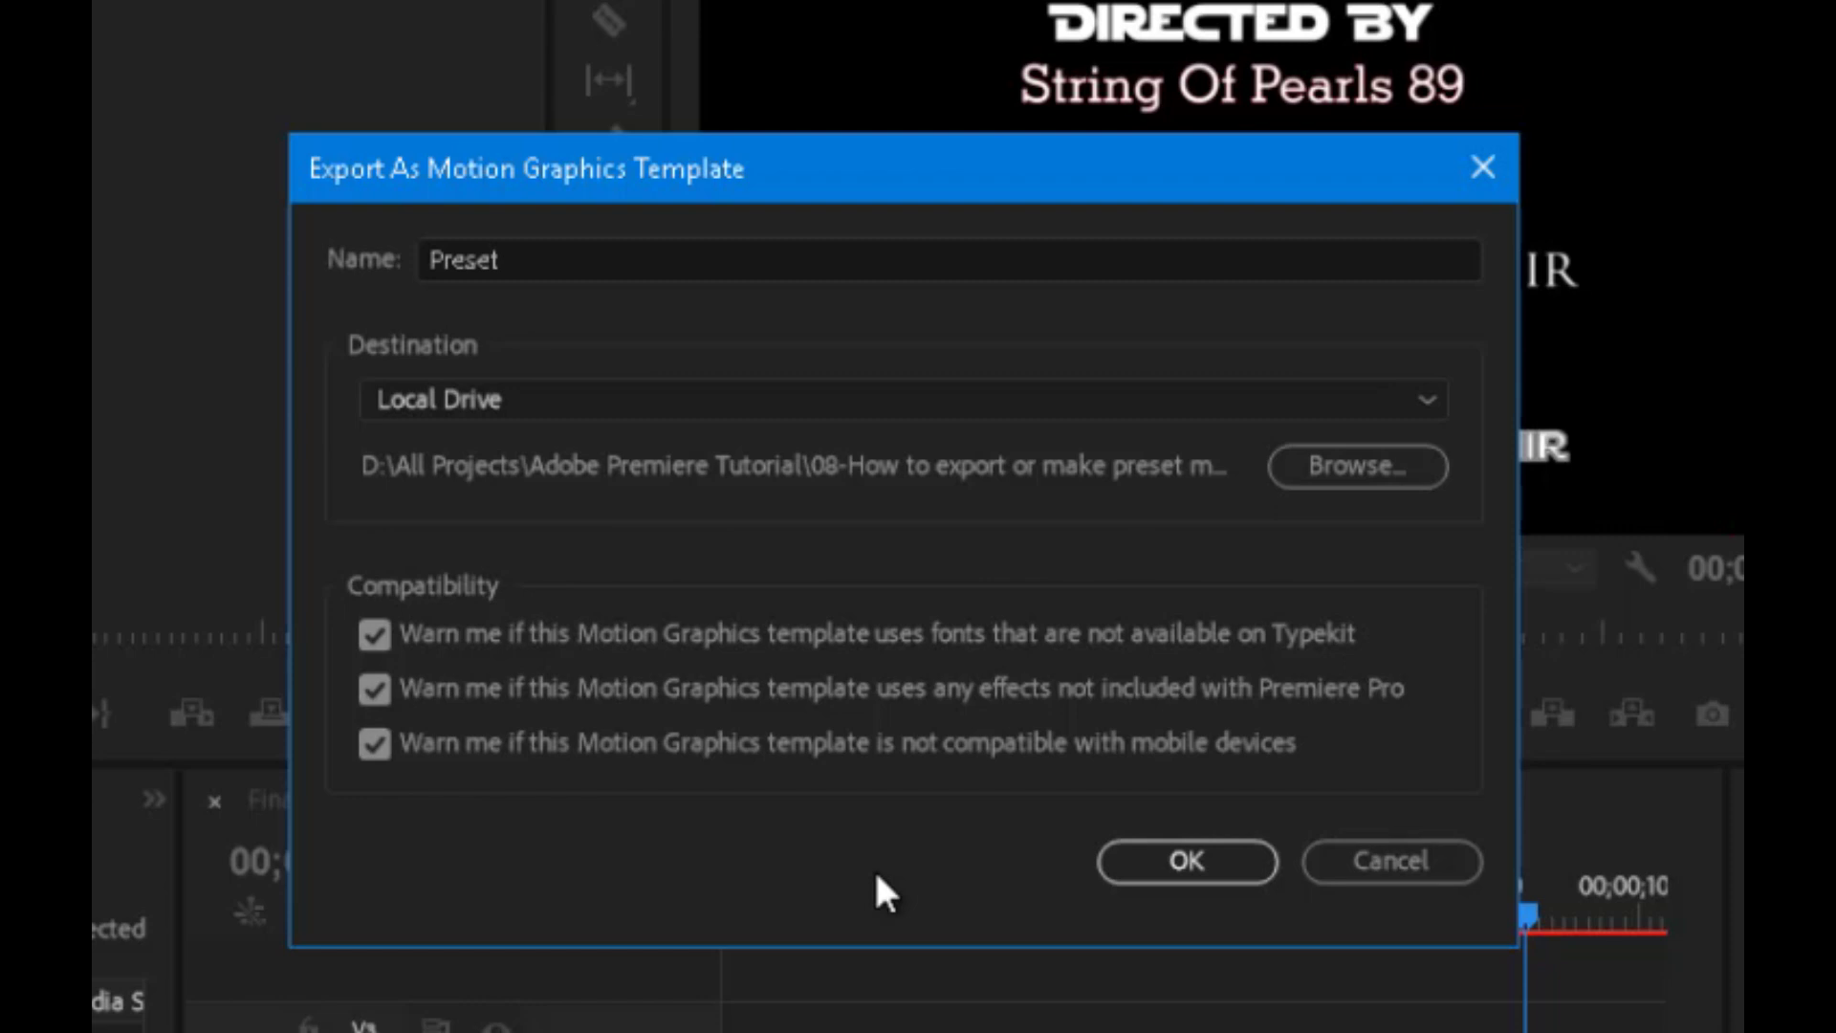
left_click(1260, 872)
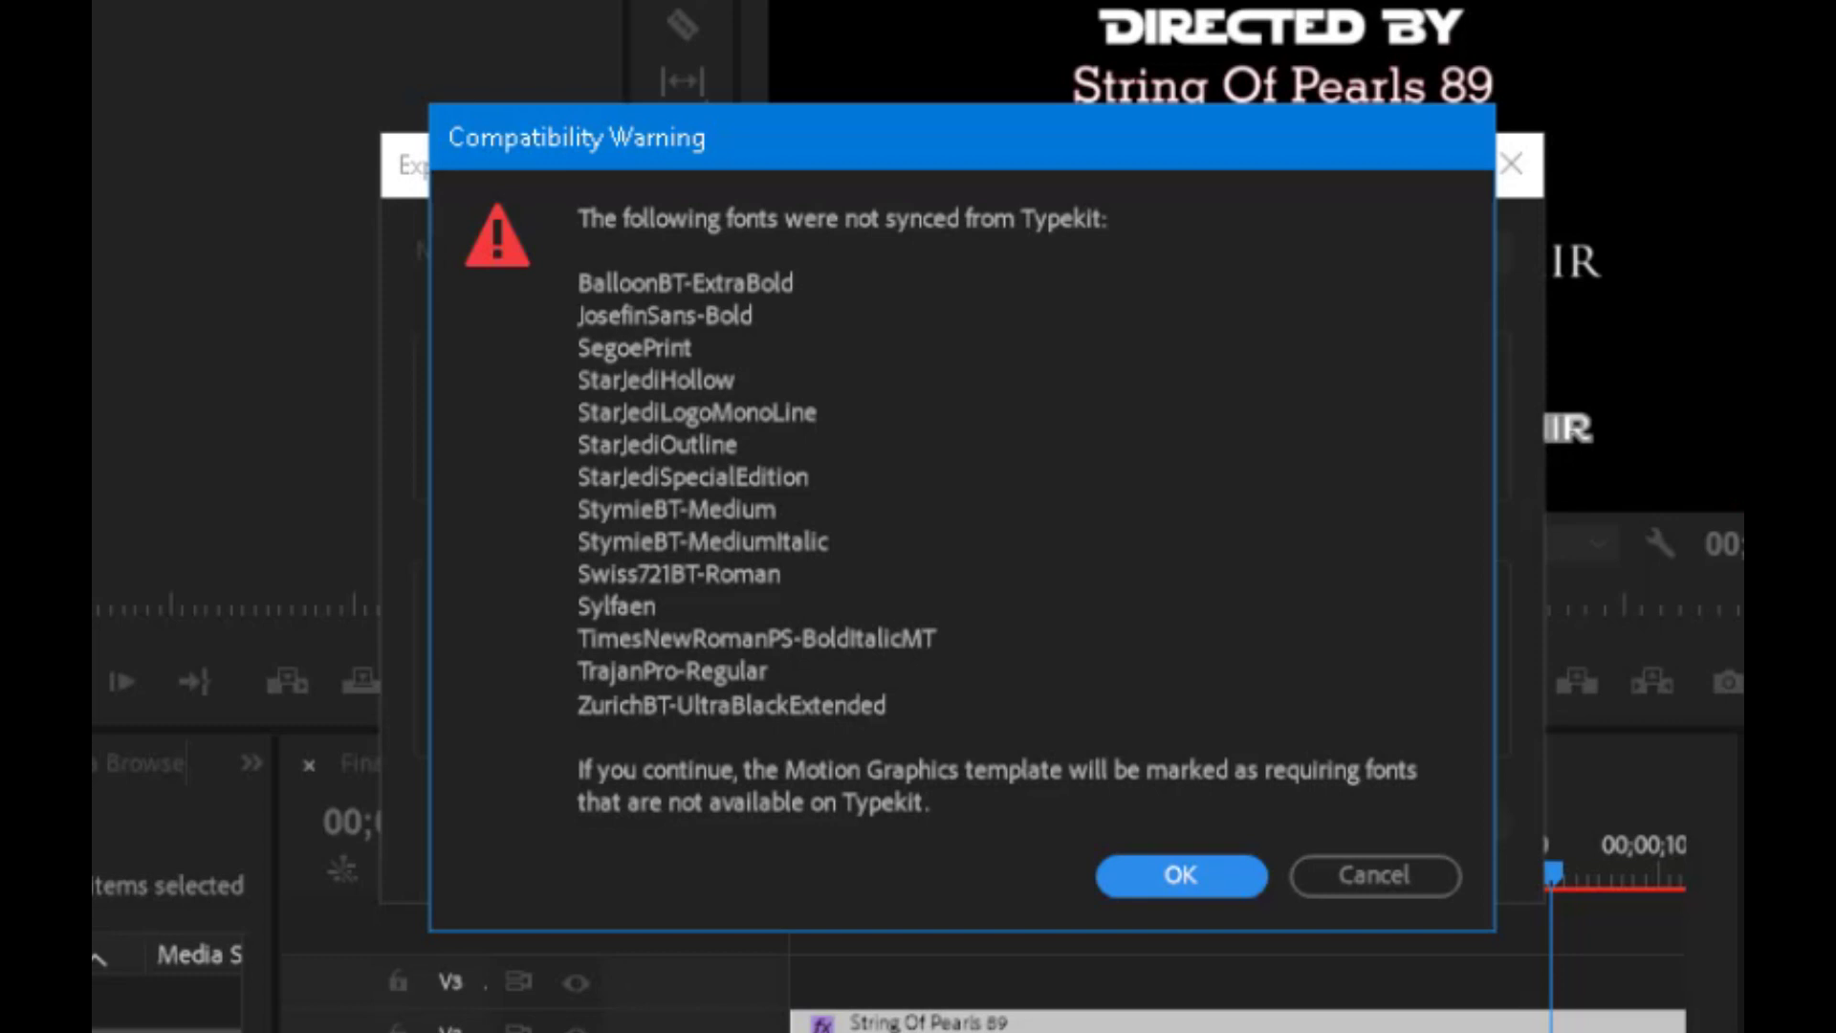
key("Return")
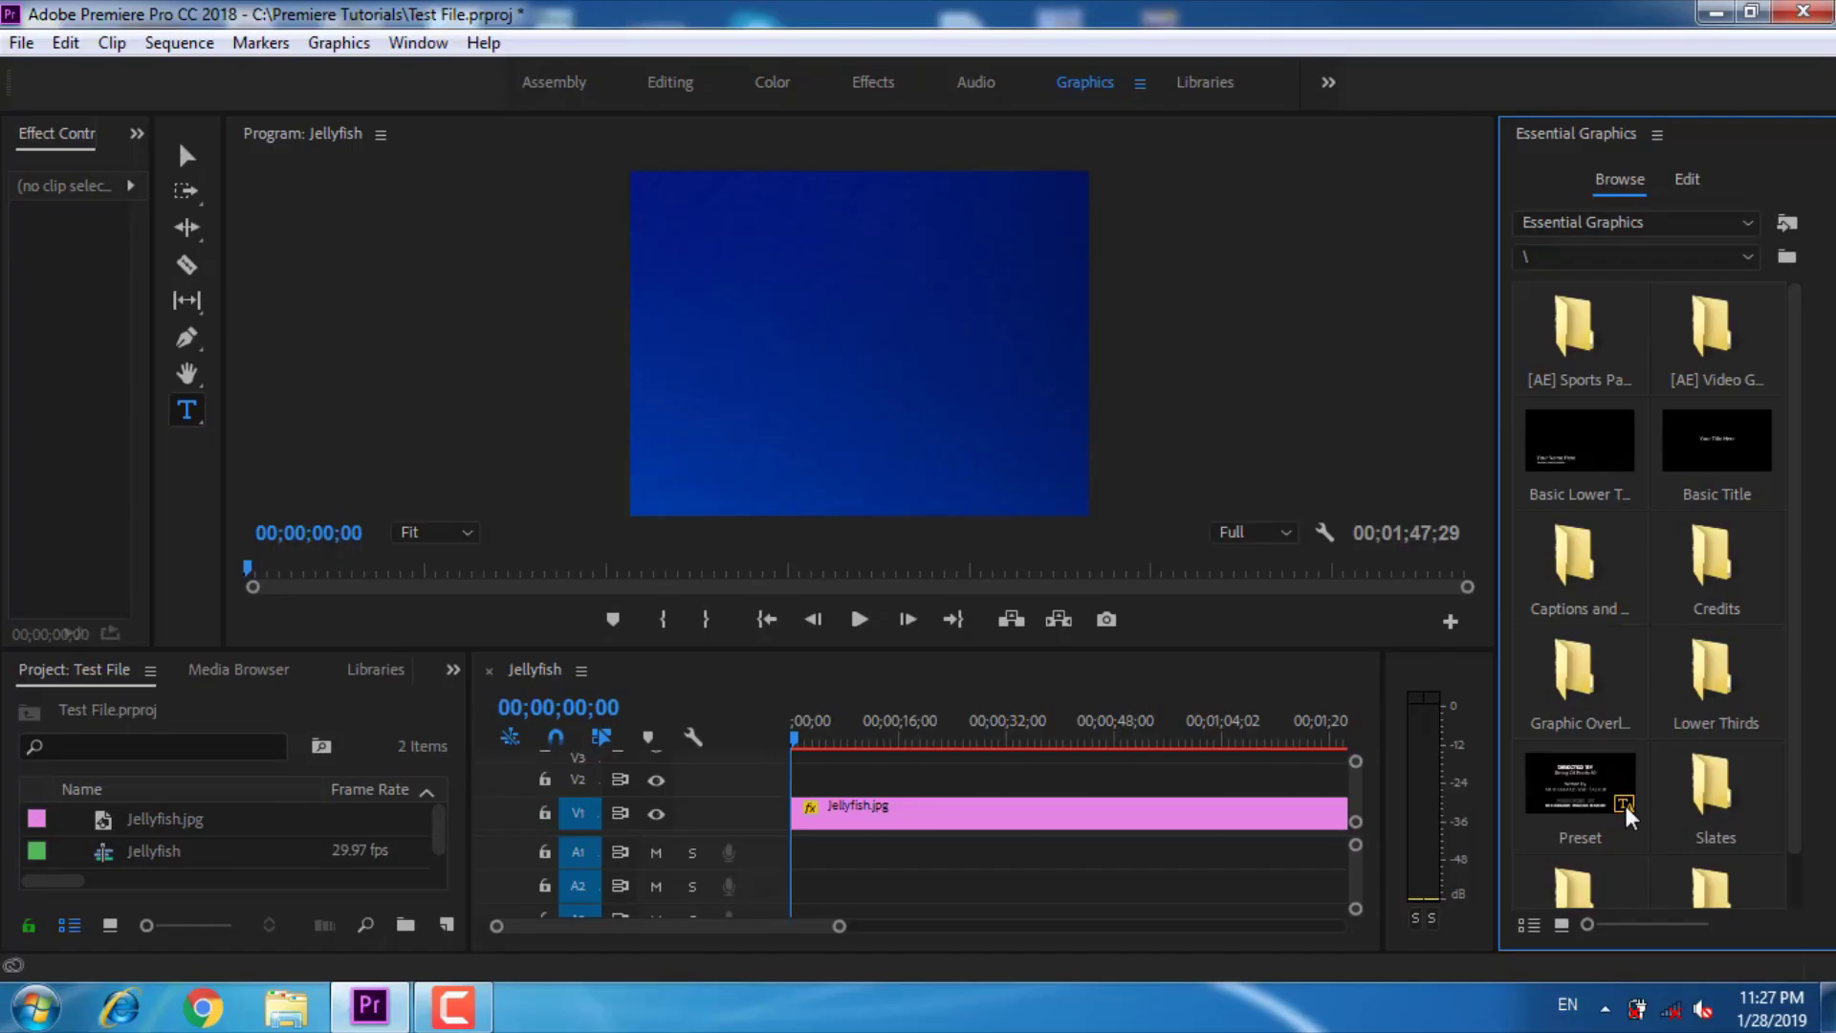
Place the Preset template on track V2 at the start of the Jellyfish sequence without resolving its fonts, and play the sequence.
left_click_drag(1625, 808, 788, 783)
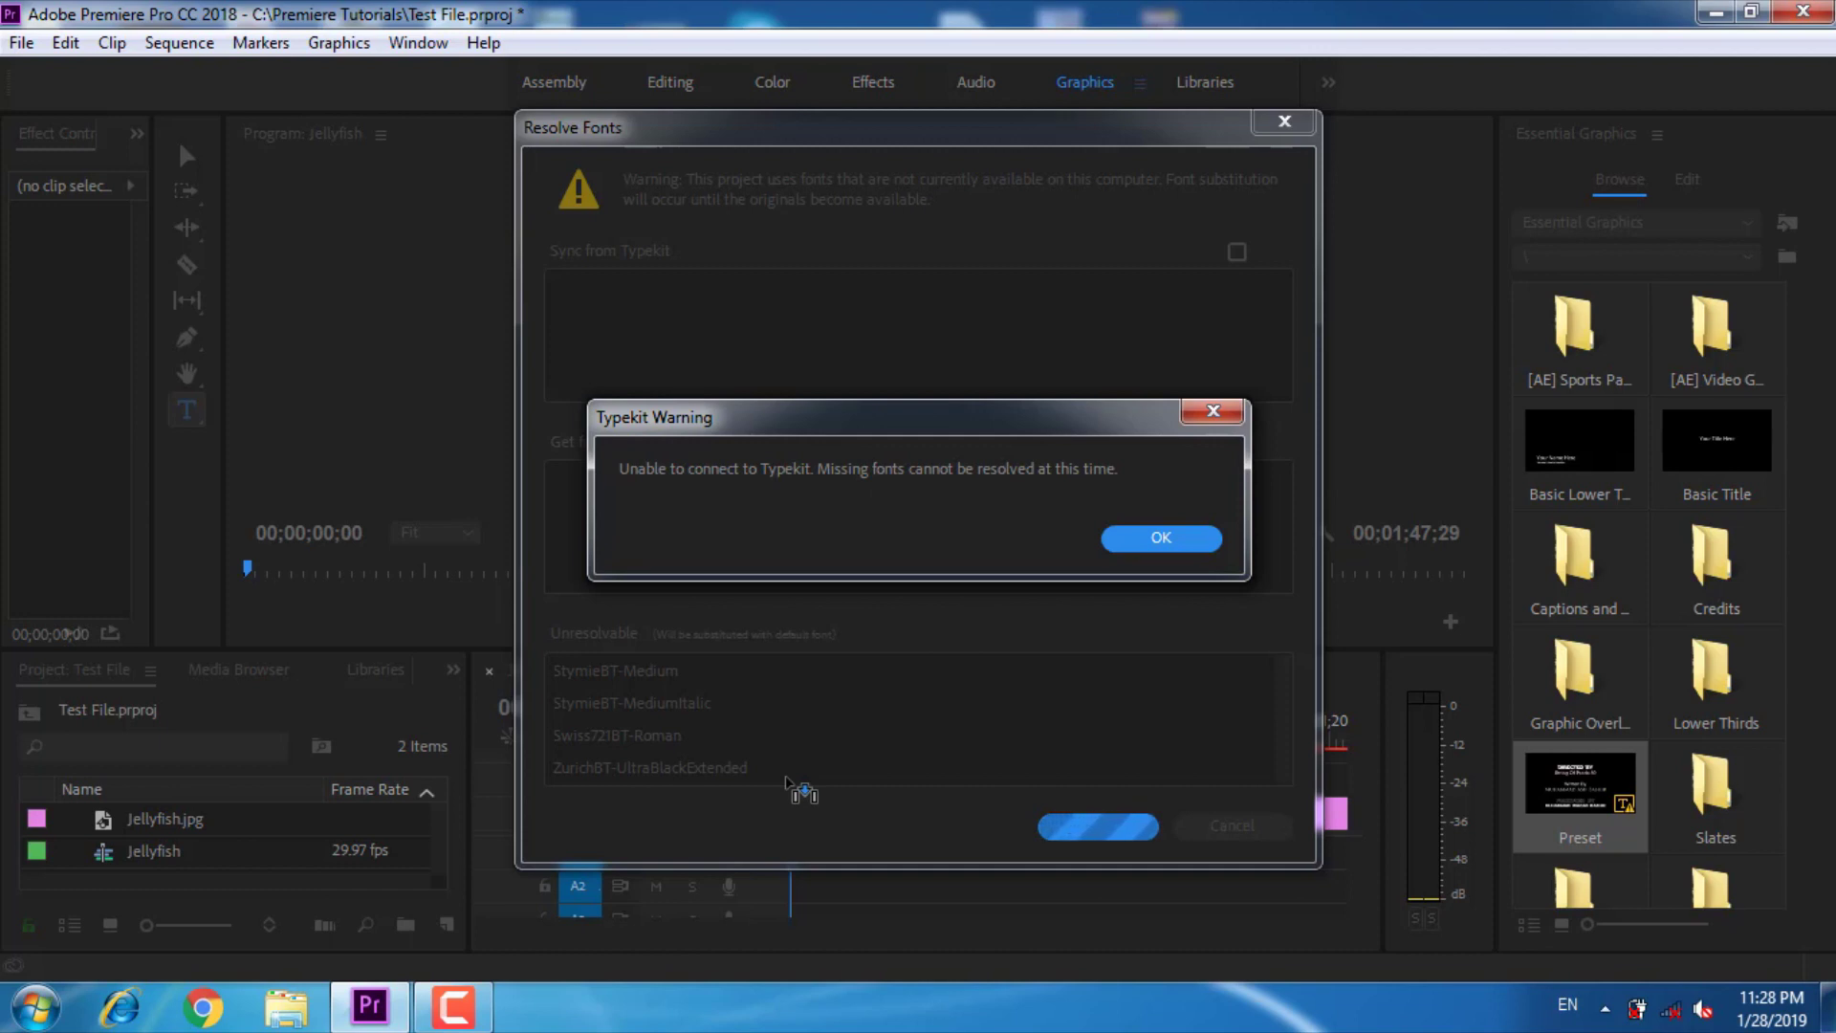
left_click(1213, 411)
left_click(1284, 121)
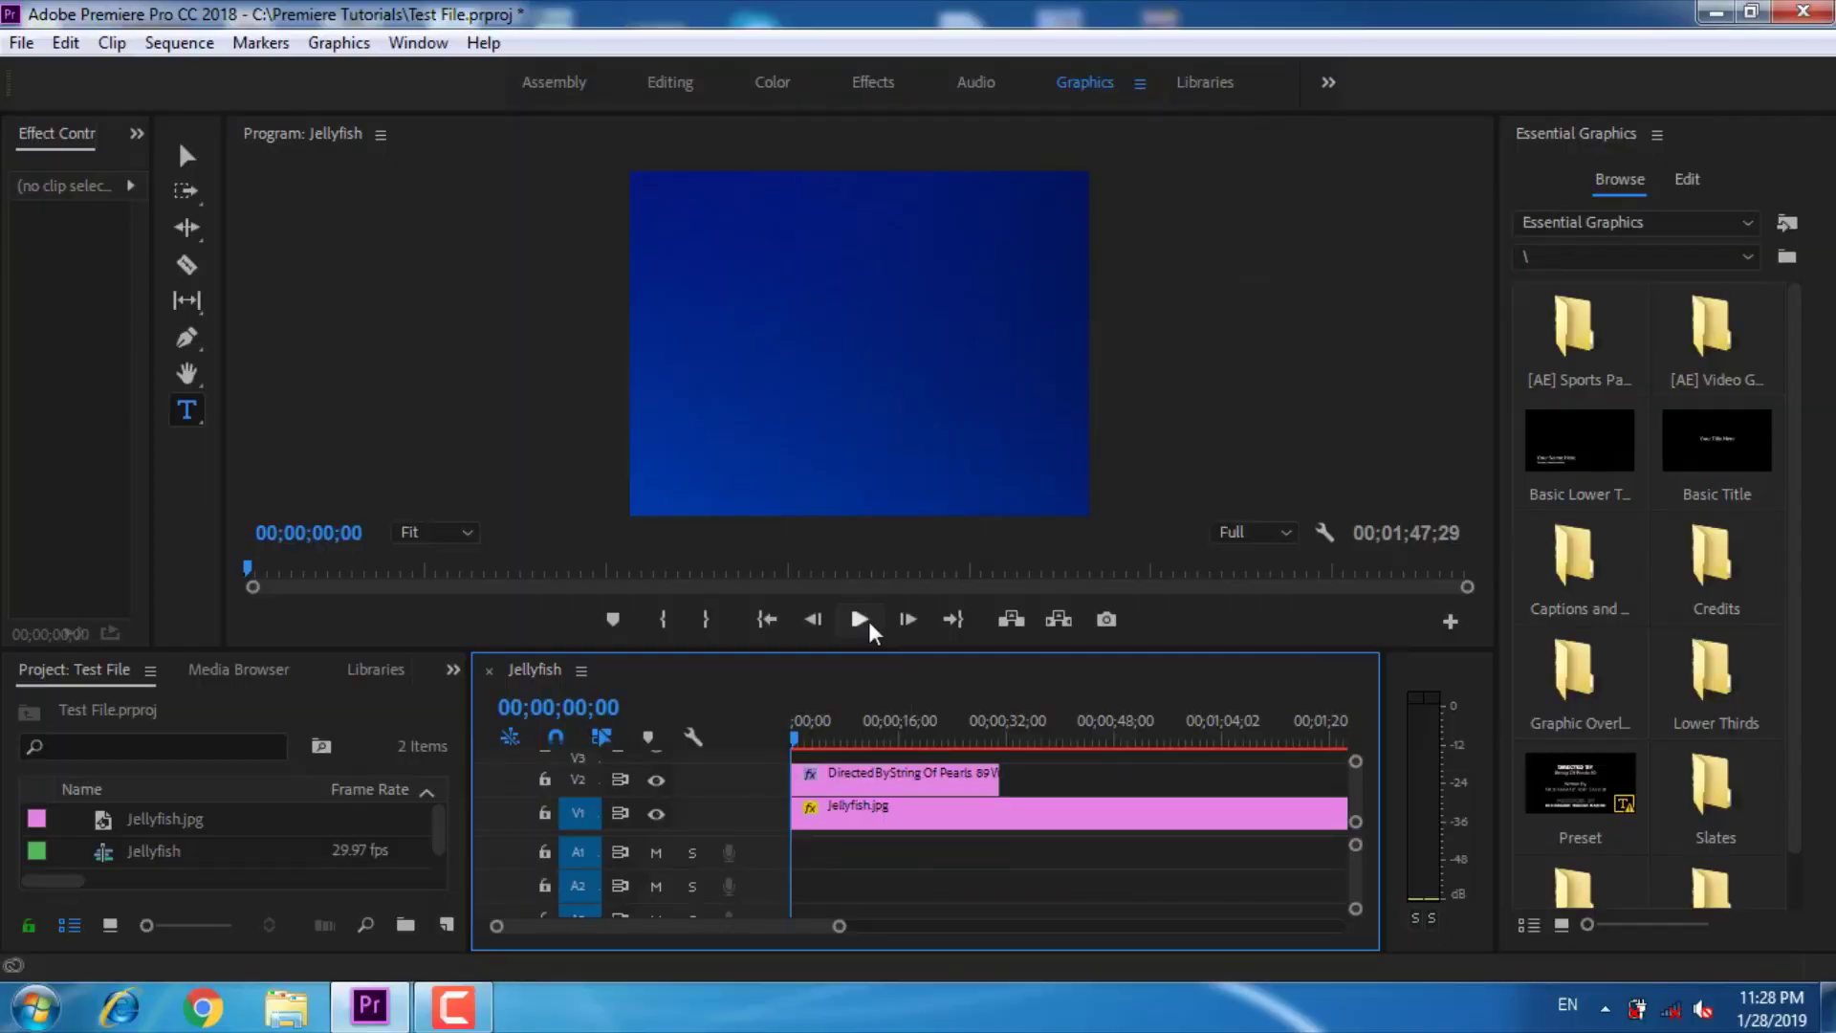
left_click(869, 621)
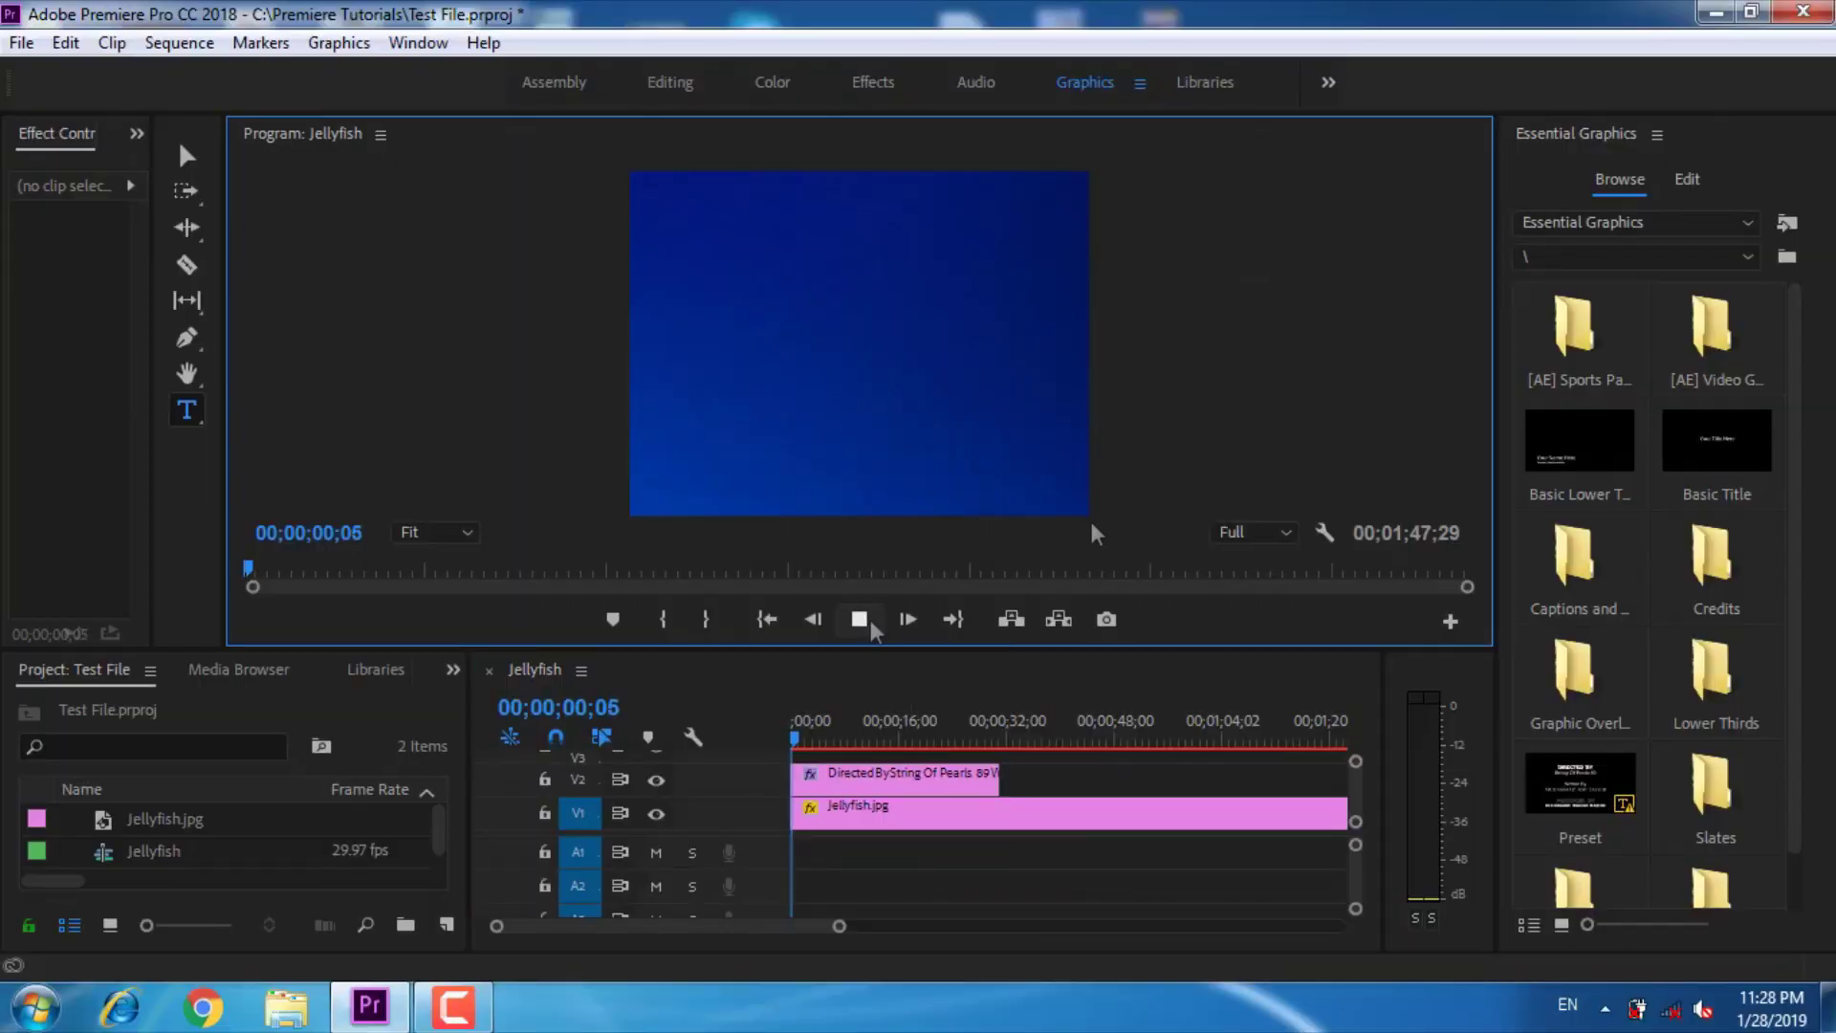